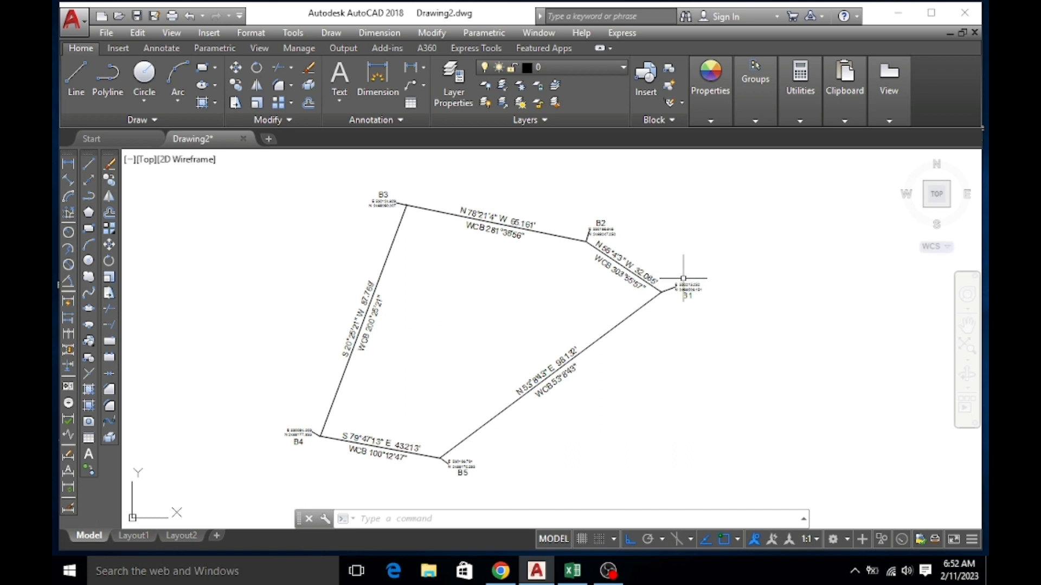
# Examine the traverse drawing's stations B1 to B5, including their coordinate labels, leg bearings and distances.
pyautogui.scroll(-3, 653, 384)
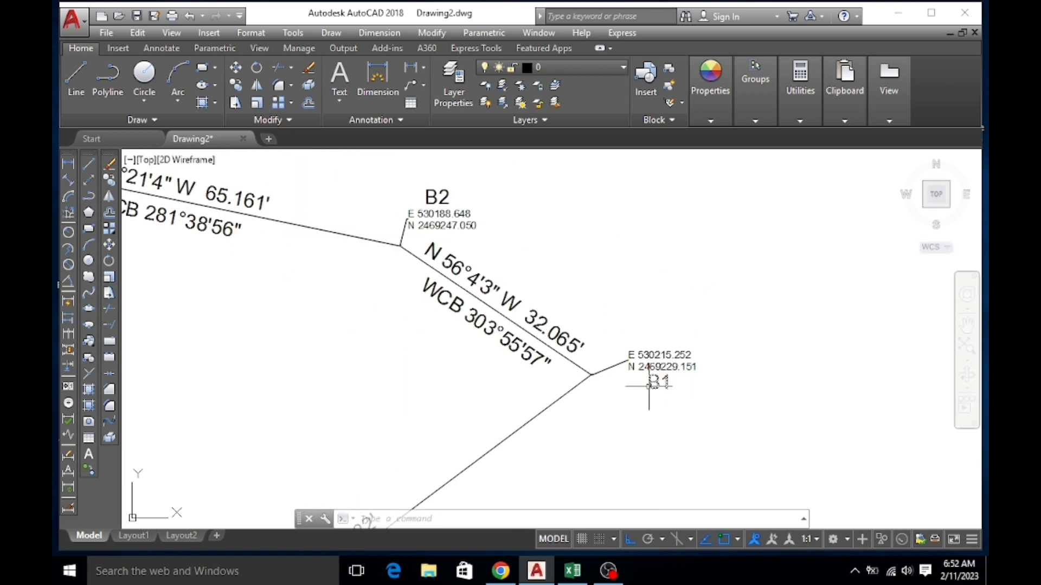
pyautogui.scroll(2, 392, 243)
pyautogui.scroll(-6, 549, 284)
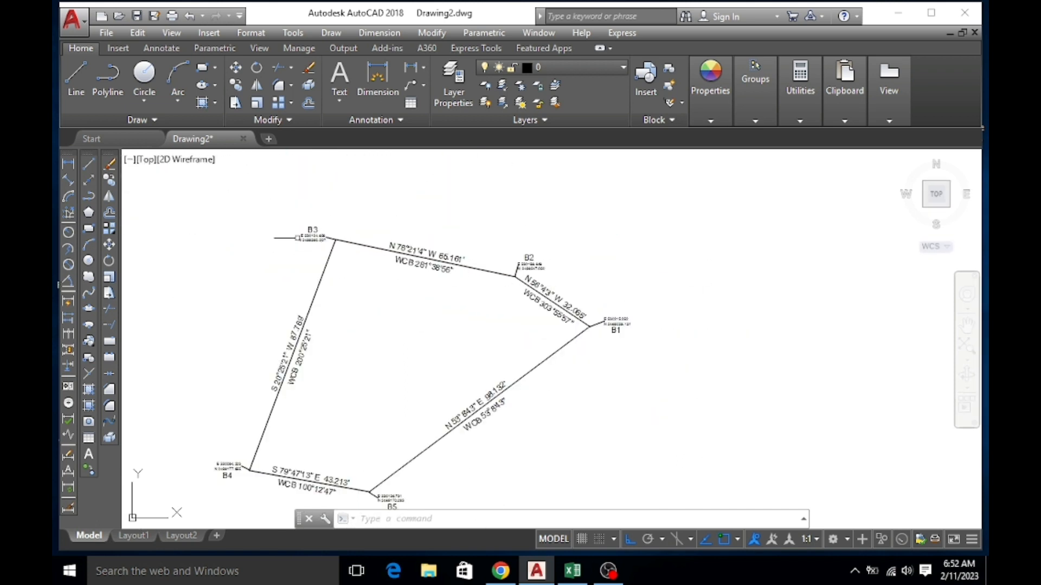
pyautogui.scroll(5, 298, 237)
pyautogui.scroll(-5, 352, 216)
pyautogui.scroll(-4, 339, 269)
pyautogui.scroll(5, 306, 360)
pyautogui.scroll(-2, 279, 448)
pyautogui.scroll(1, 545, 385)
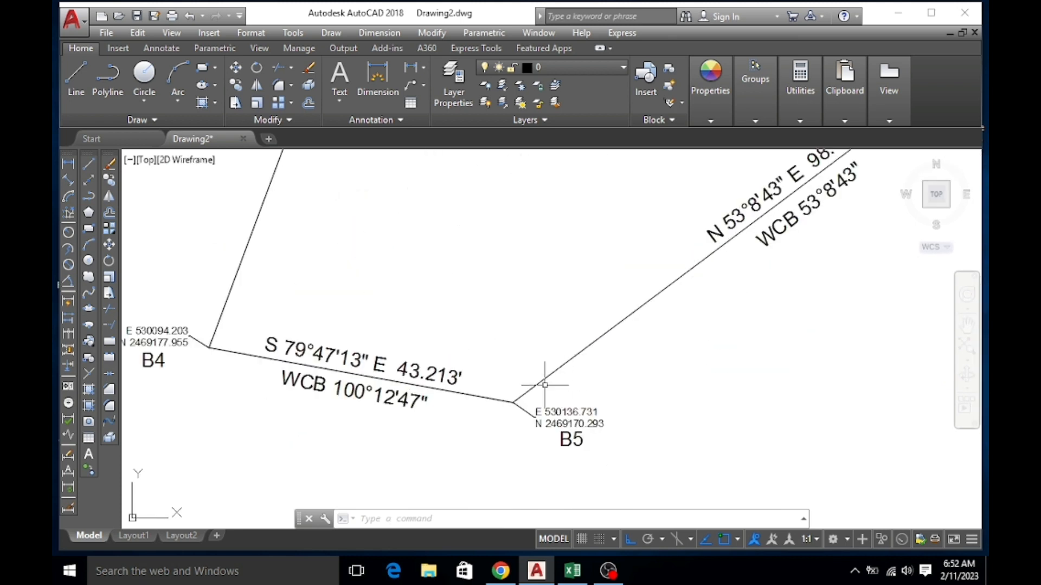
pyautogui.scroll(-4, 417, 477)
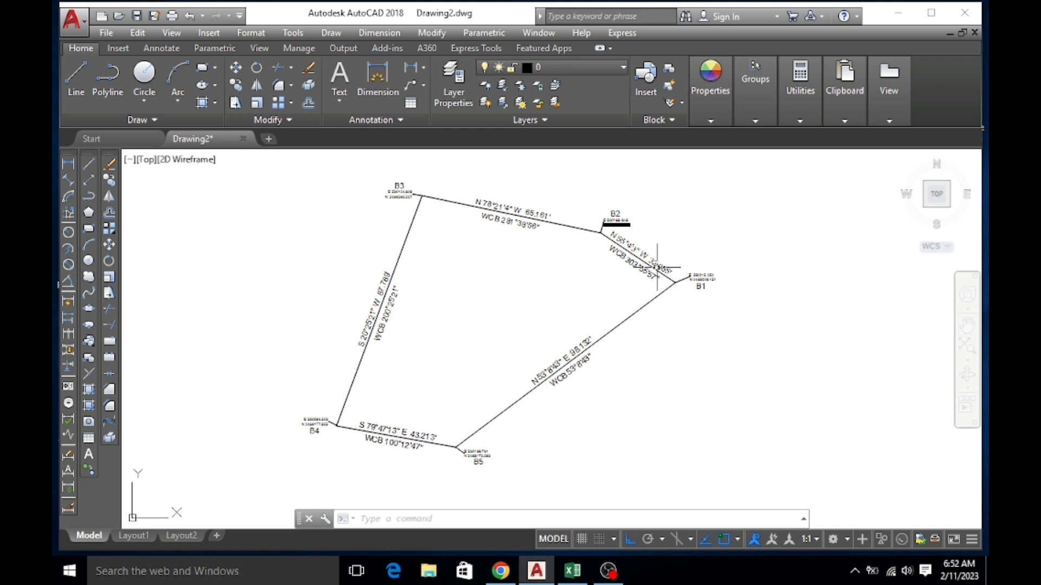
pyautogui.scroll(2, 675, 252)
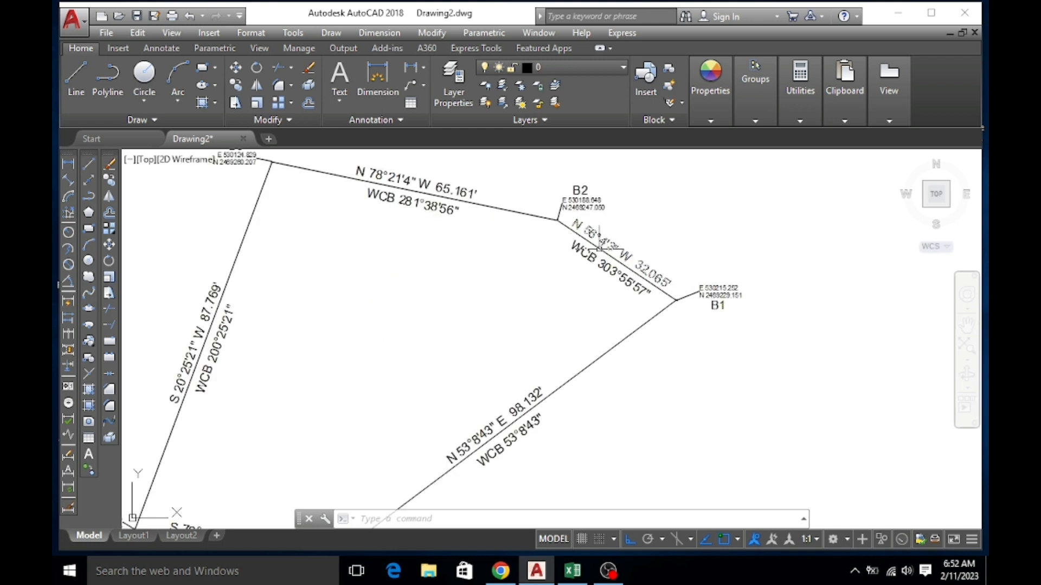
pyautogui.scroll(-2, 450, 234)
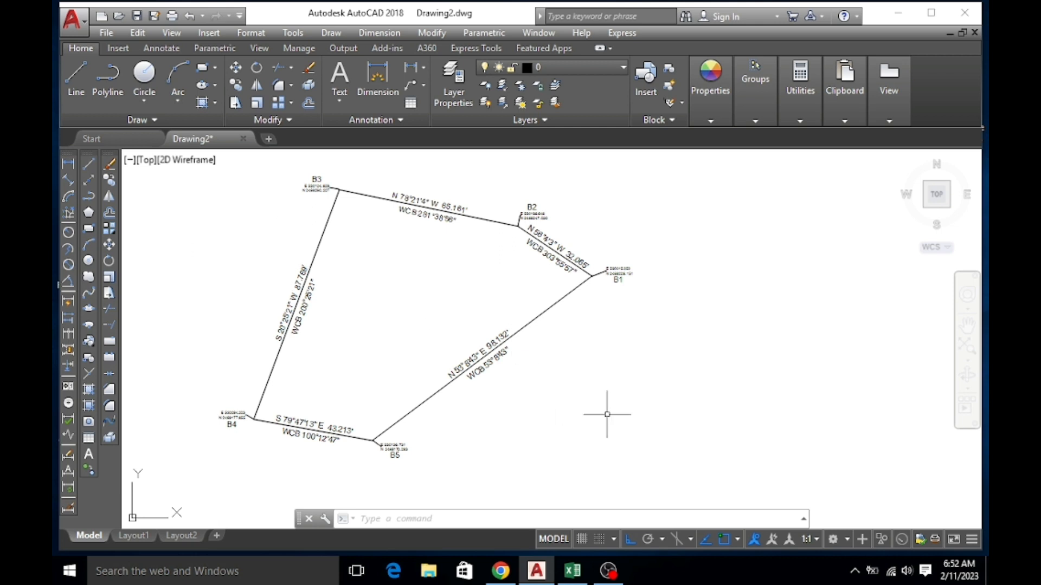
pyautogui.scroll(6, 628, 263)
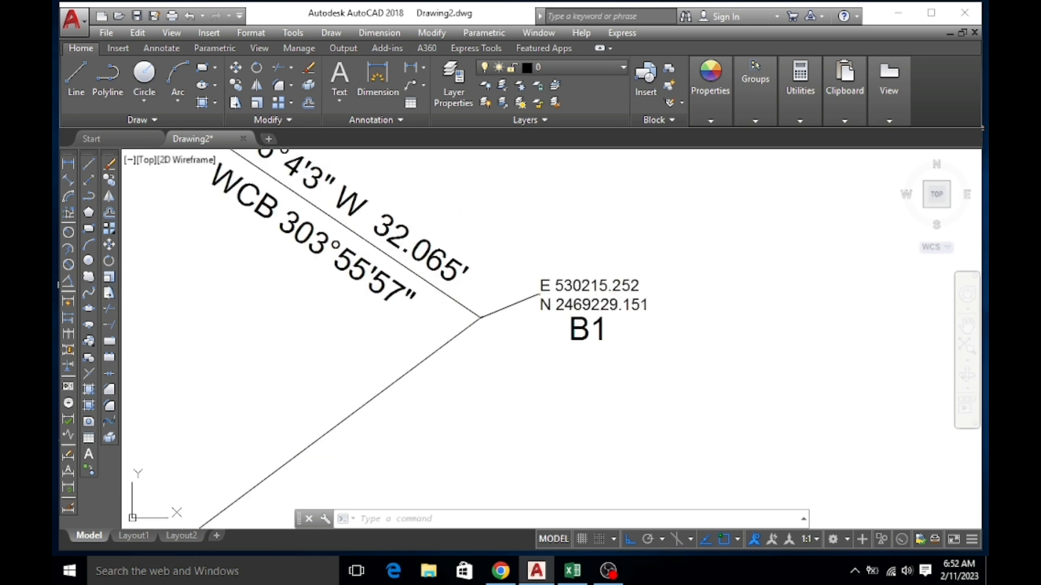
pyautogui.scroll(-2, 499, 259)
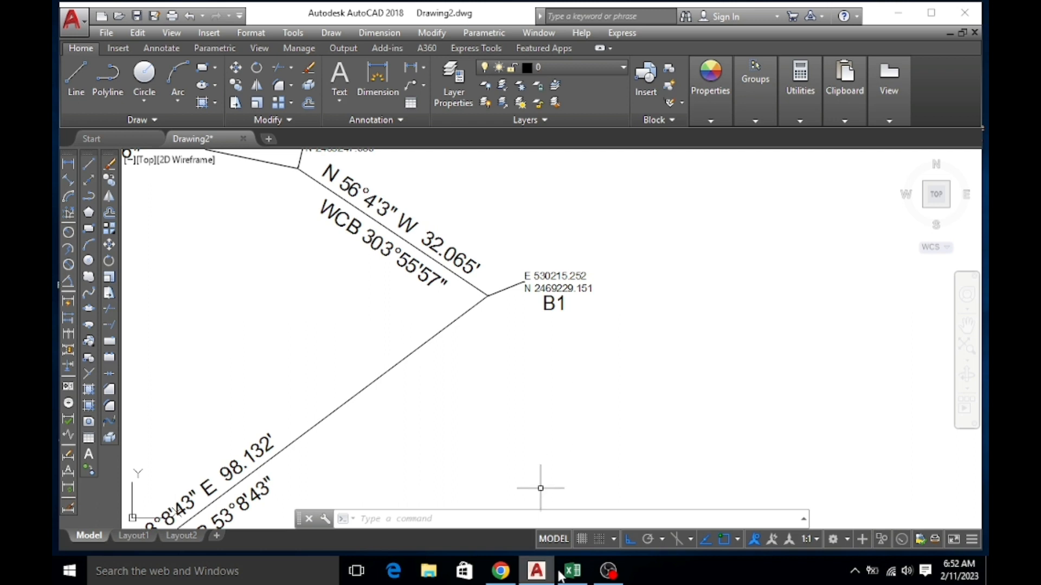
# Switch to the DISTANCE & WCB workbook in Excel and compare point B1's easting and northing with its label in the AutoCAD drawing.
pyautogui.click(575, 576)
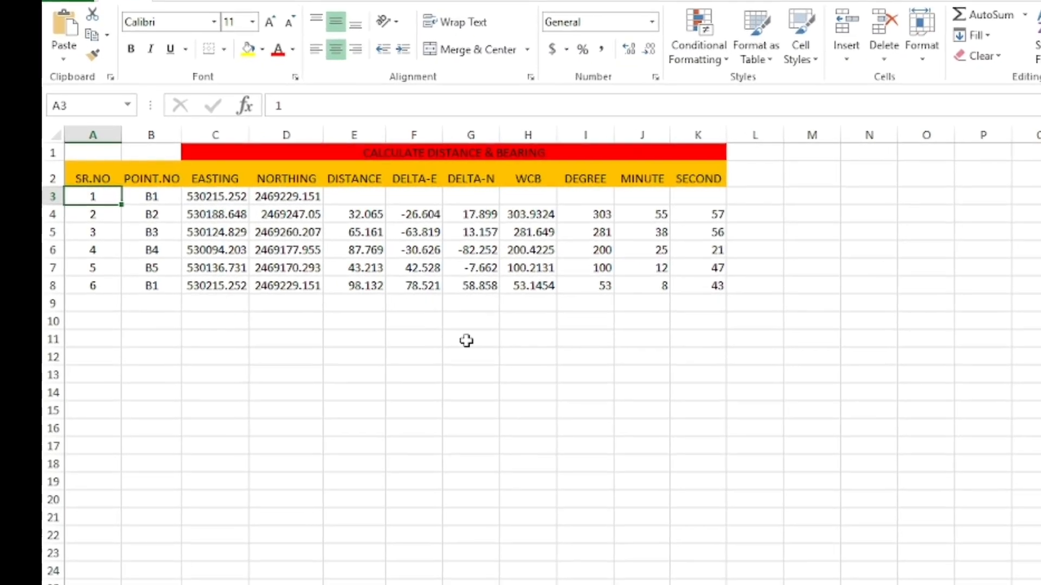
pyautogui.click(466, 340)
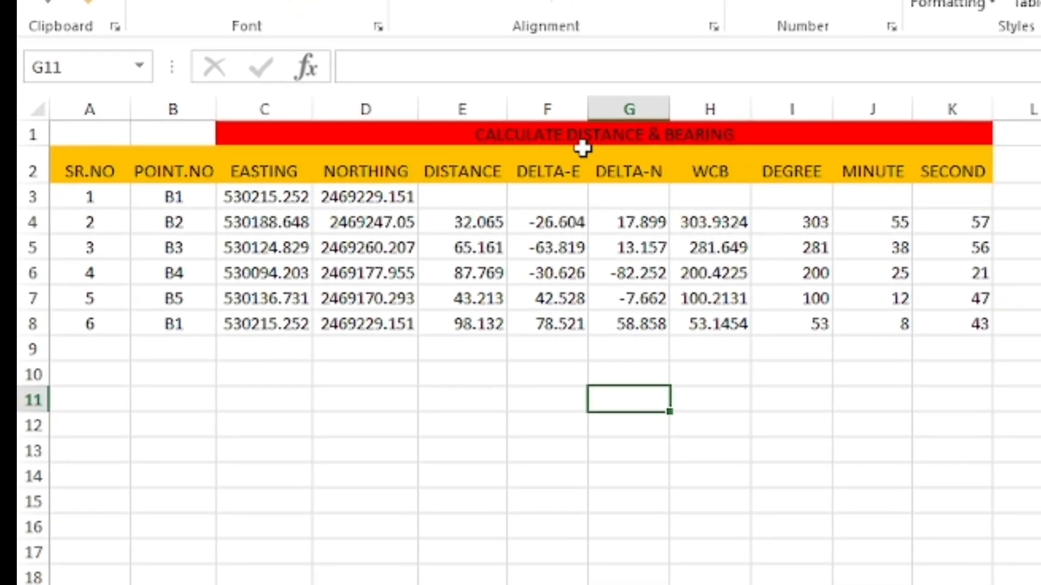
pyautogui.click(157, 200)
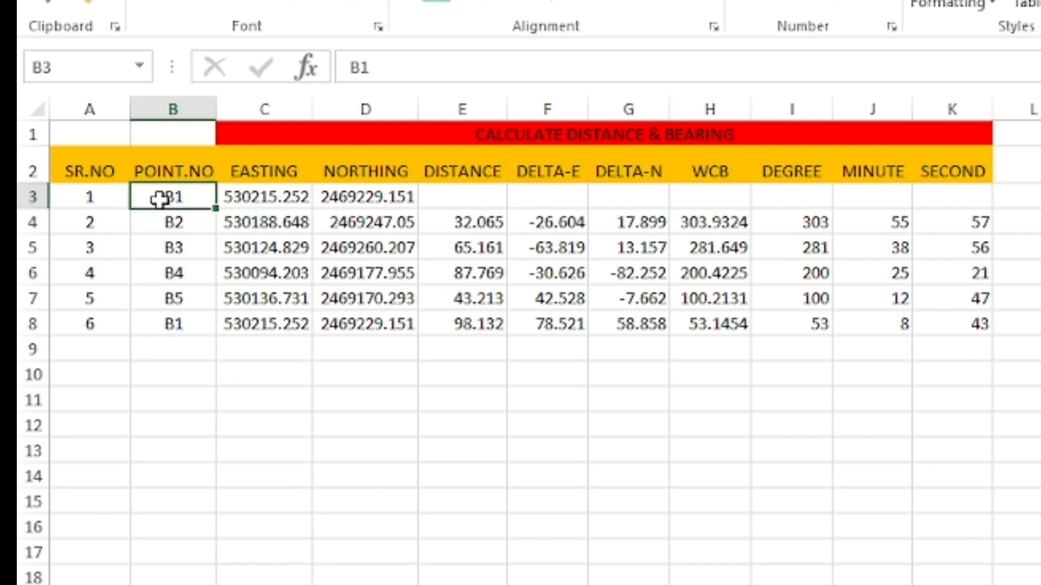
pyautogui.click(244, 204)
pyautogui.click(334, 202)
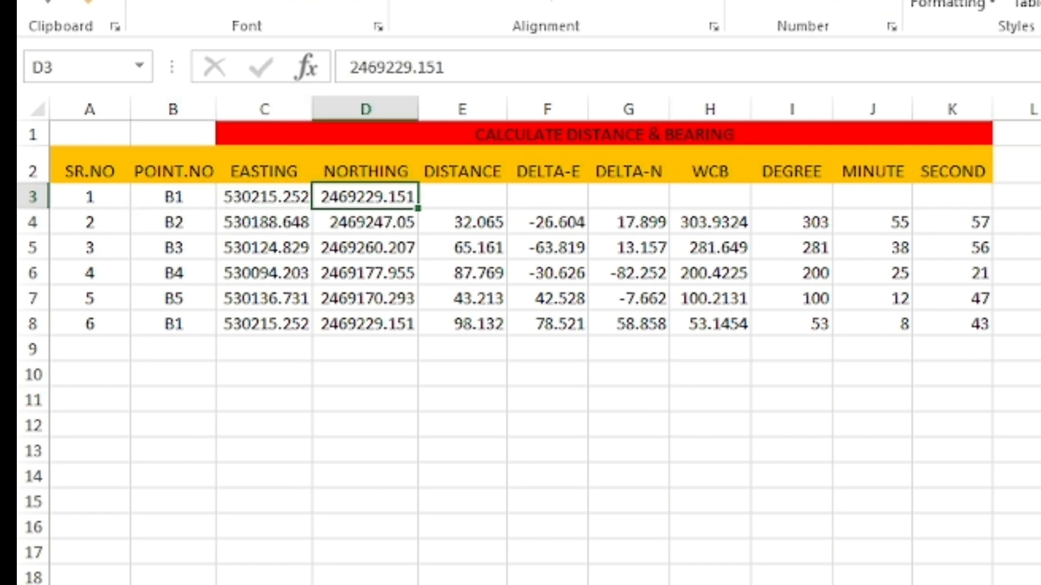
pyautogui.hotkey('alt', 'Tab')
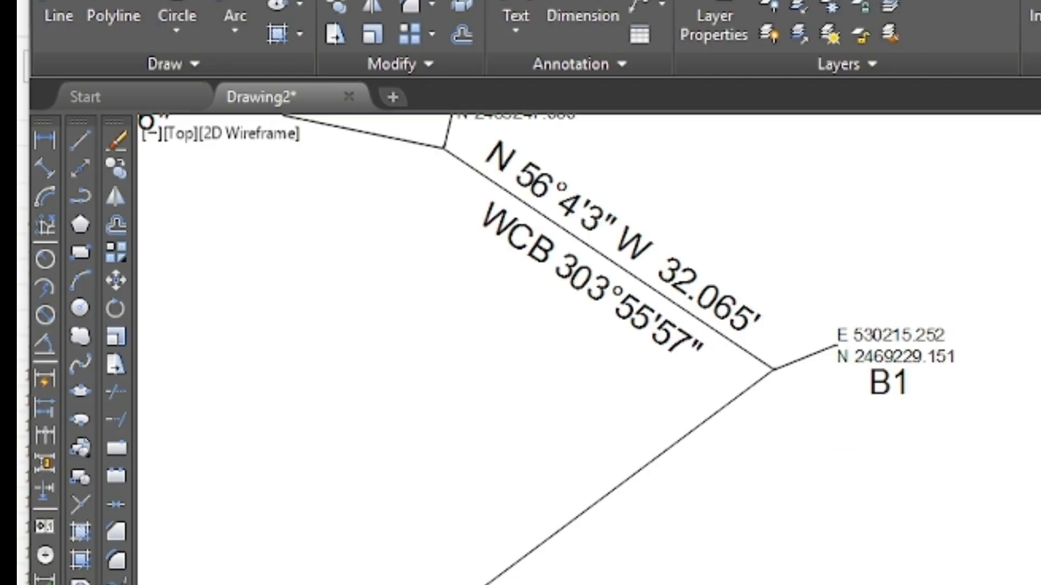
pyautogui.hotkey('alt', 'Tab')
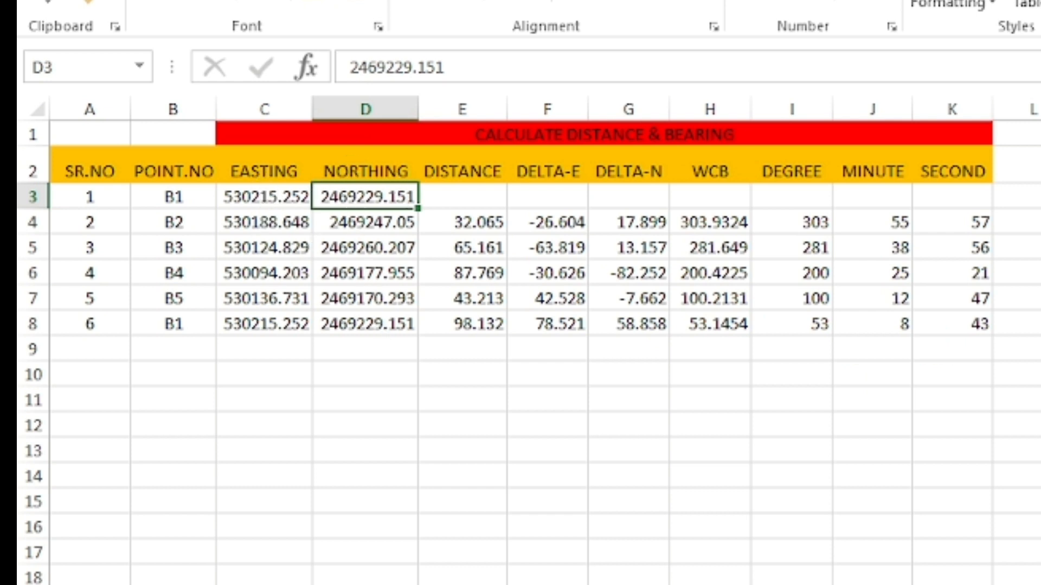
# Switch to AutoCAD and review the distance and bearing labels on the traverse legs around station B2.
pyautogui.hotkey('alt', 'Tab')
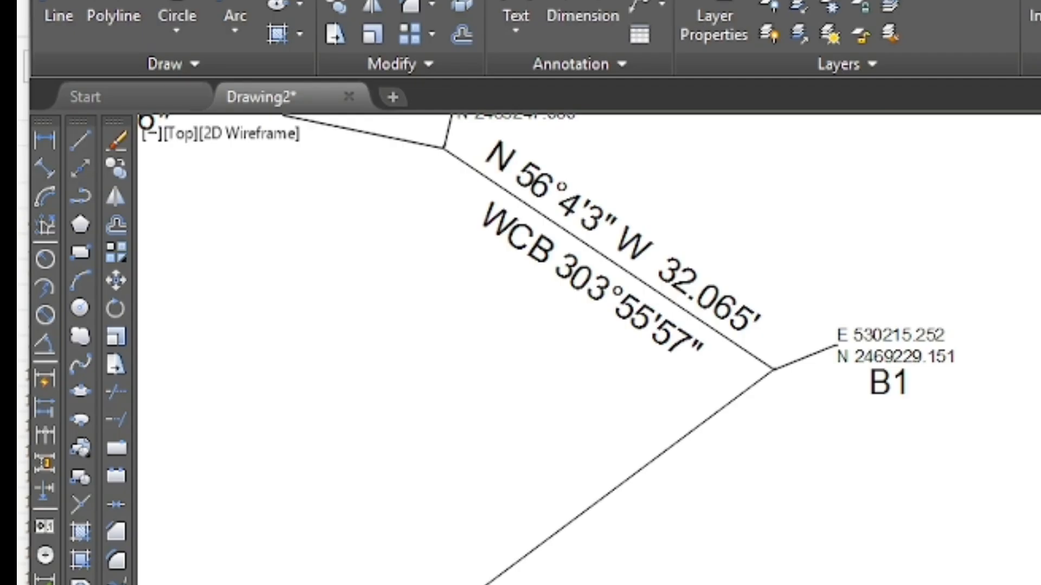
pyautogui.scroll(-3, 949, 542)
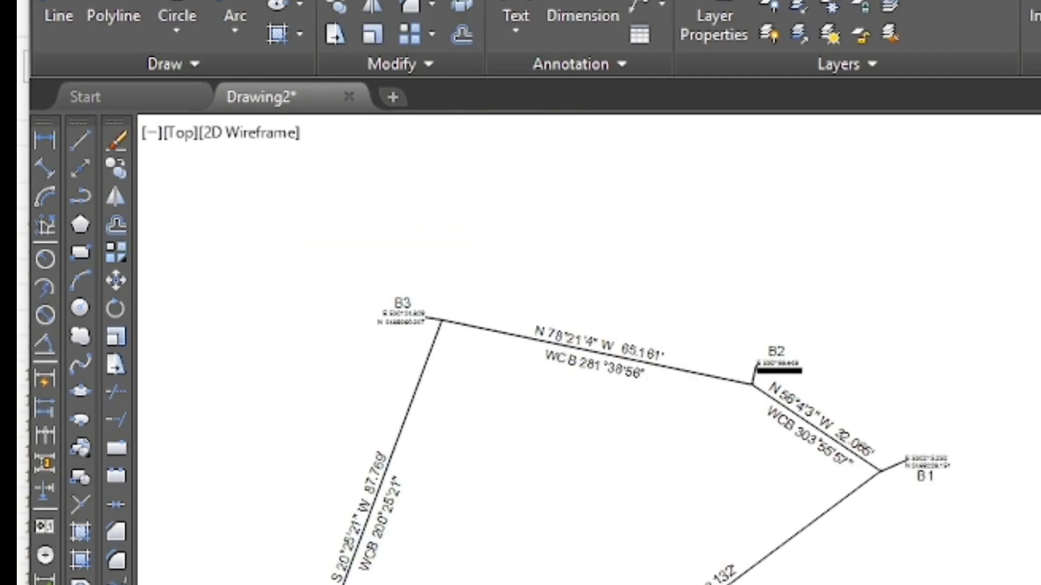
pyautogui.scroll(5, 772, 350)
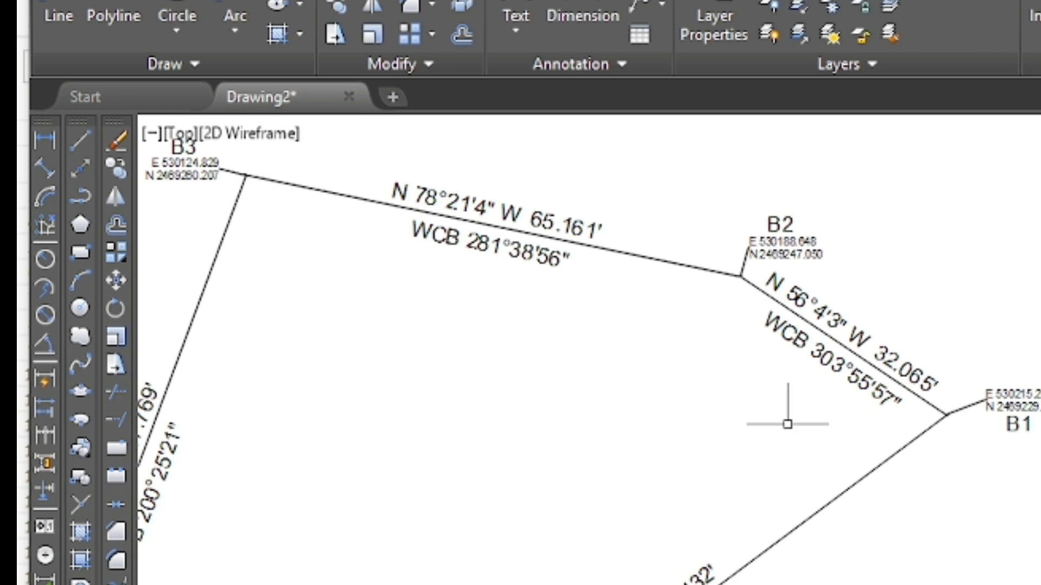
pyautogui.scroll(-3, 790, 423)
pyautogui.scroll(4, 365, 534)
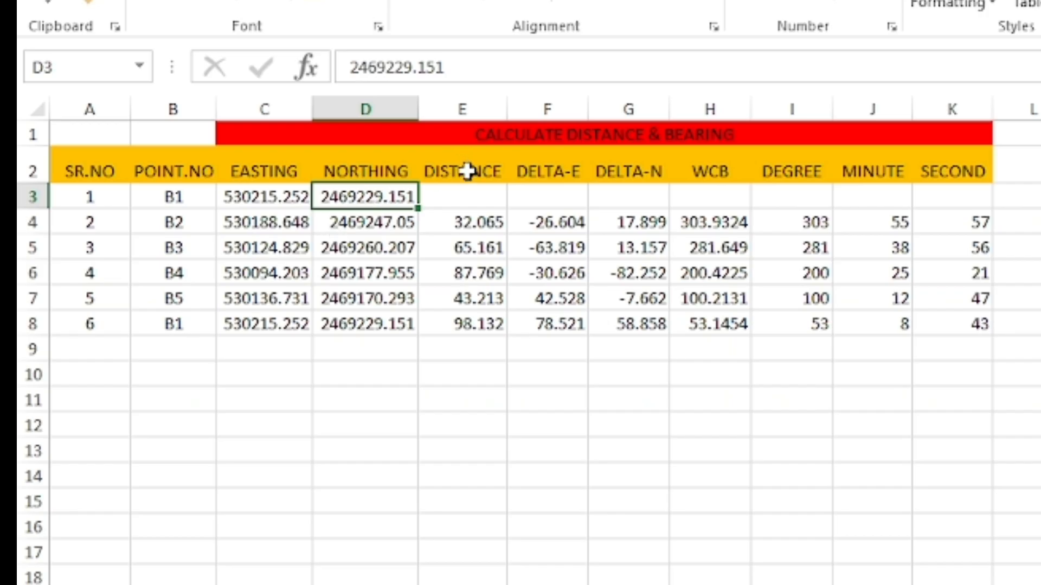
# In the Excel workbook, inspect the distance formula in cell E4 for the leg from B1 to B2, leaving it unedited.
pyautogui.click(482, 221)
pyautogui.doubleClick(484, 222)
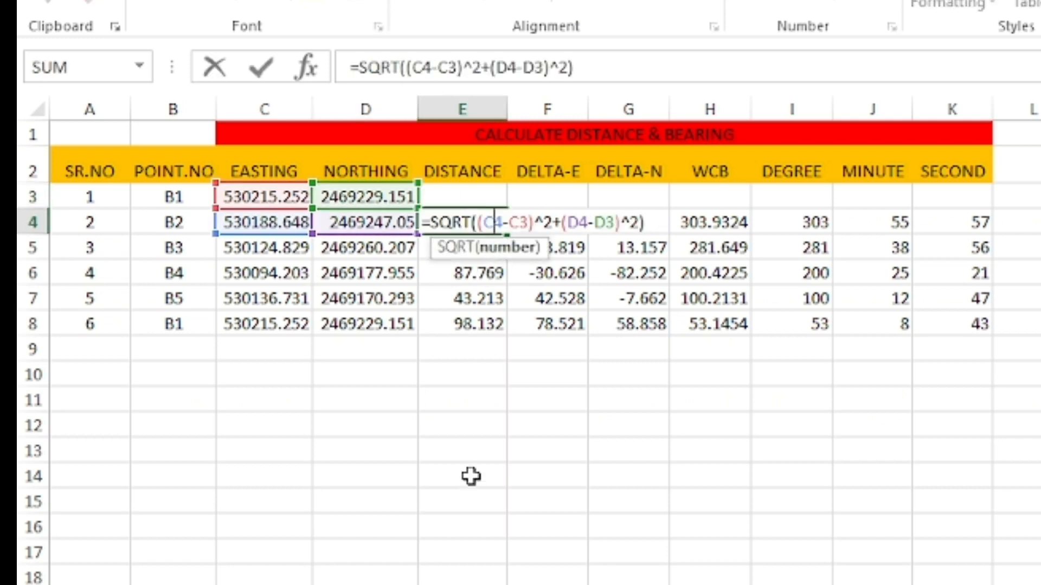
pyautogui.click(474, 401)
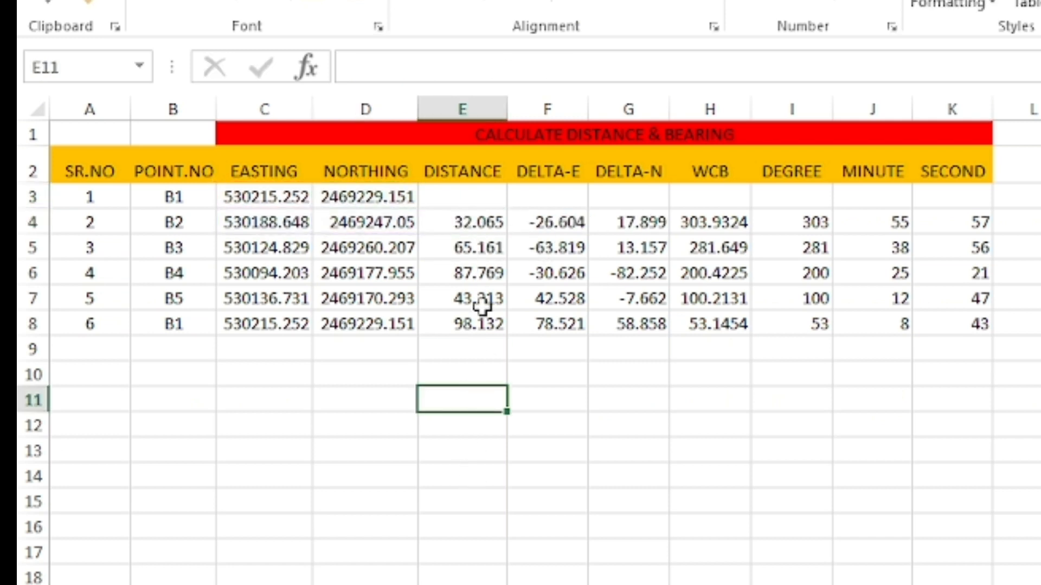
pyautogui.click(481, 220)
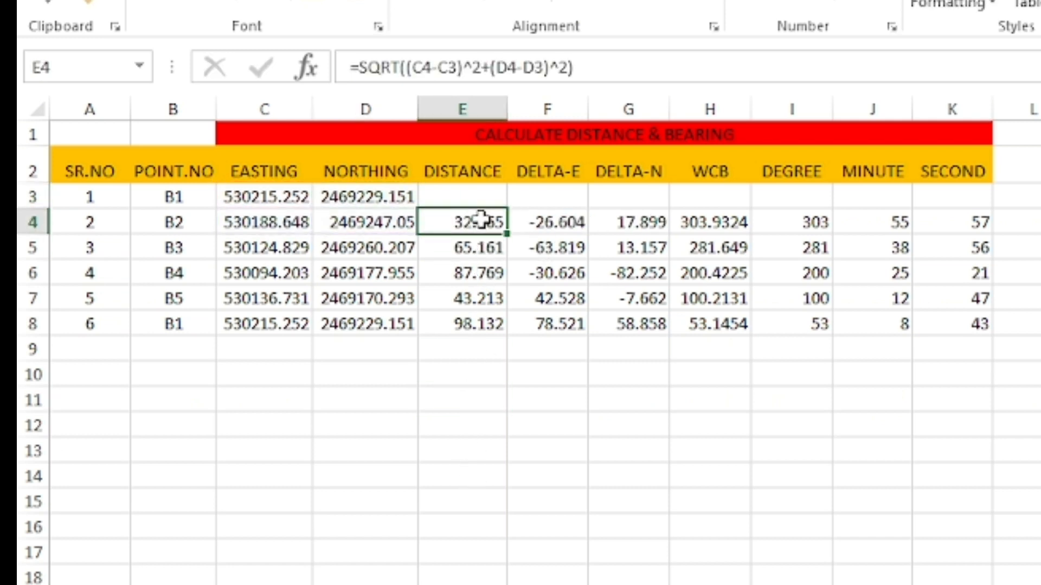
pyautogui.click(573, 69)
pyautogui.hotkey('shift', 'Left')
pyautogui.hotkey('shift', 'Left')
pyautogui.hotkey('shift', 'Left')
pyautogui.hotkey('shift', 'Left')
pyautogui.hotkey('shift', 'Left')
pyautogui.hotkey('shift', 'Left')
pyautogui.hotkey('shift', 'Left')
pyautogui.hotkey('shift', 'Left')
pyautogui.hotkey('shift', 'Left')
pyautogui.hotkey('shift', 'Left')
pyautogui.hotkey('shift', 'Left')
pyautogui.hotkey('shift', 'Left')
pyautogui.hotkey('shift', 'Left')
pyautogui.hotkey('shift', 'Left')
pyautogui.hotkey('shift', 'Left')
pyautogui.hotkey('shift', 'Left')
pyautogui.hotkey('shift', 'Left')
pyautogui.hotkey('shift', 'Left')
pyautogui.hotkey('shift', 'Left')
pyautogui.hotkey('shift', 'Left')
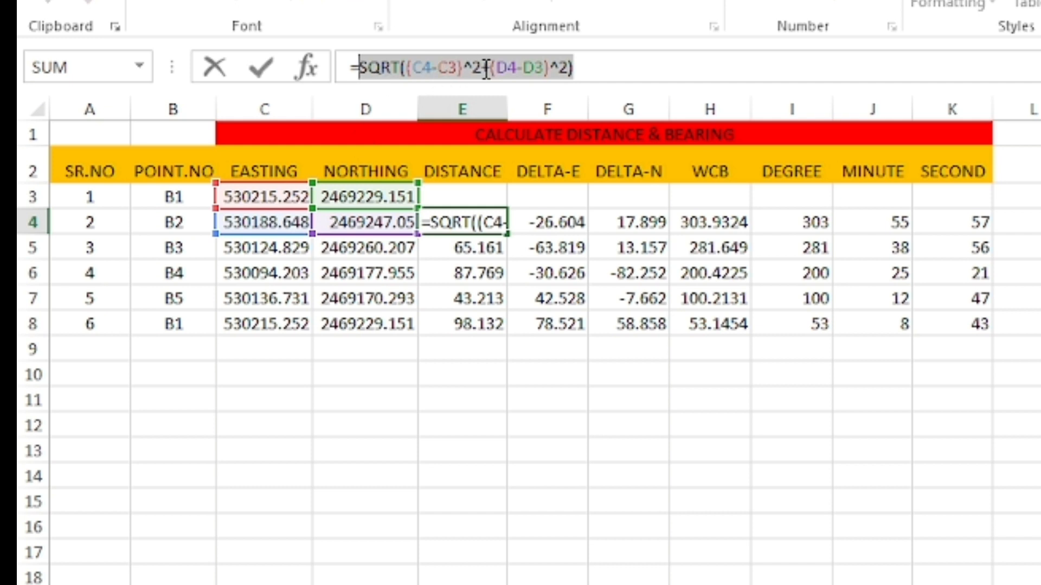
pyautogui.click(443, 374)
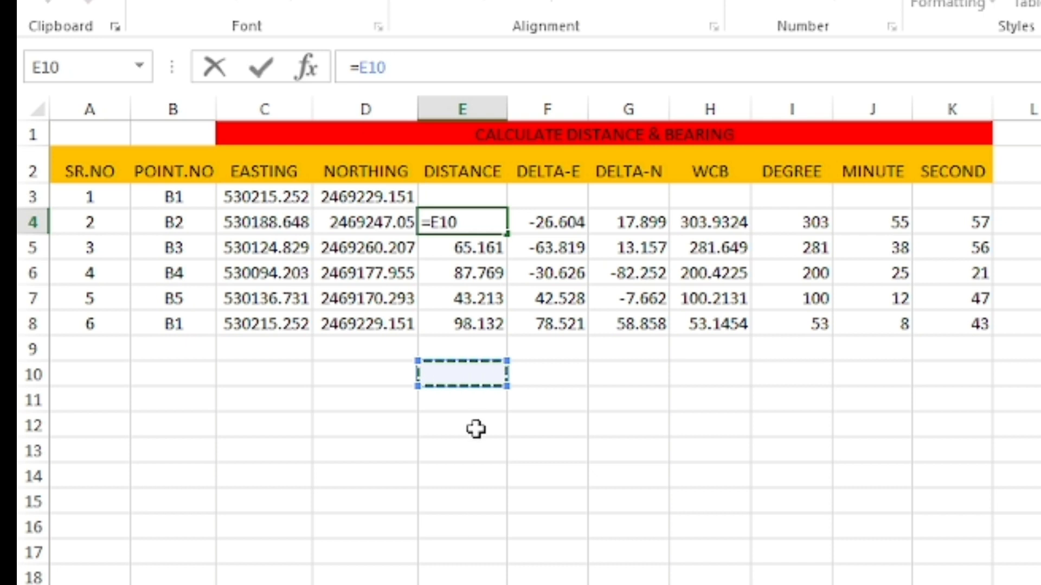
pyautogui.press('Escape')
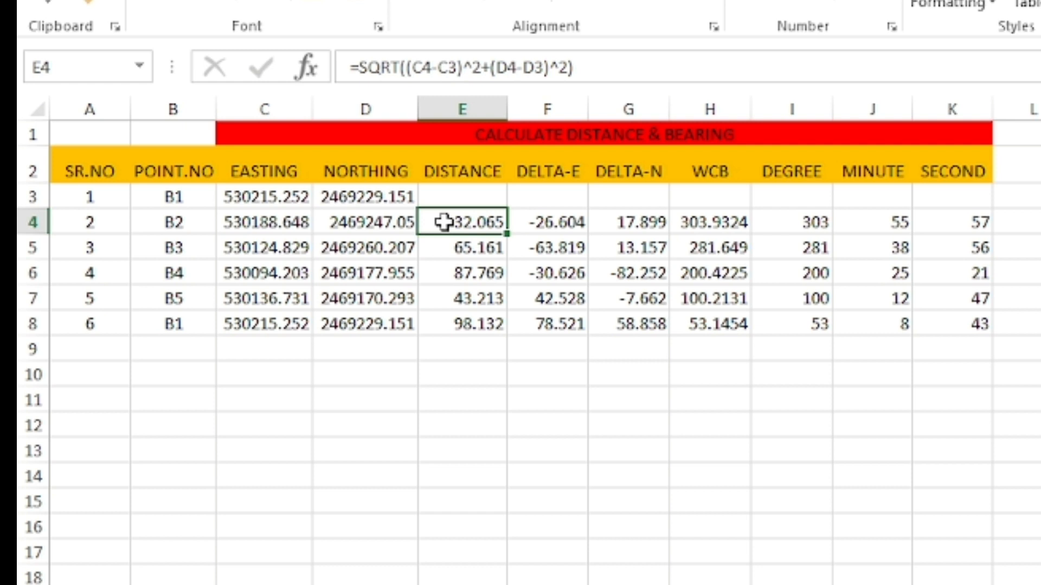
pyautogui.click(479, 402)
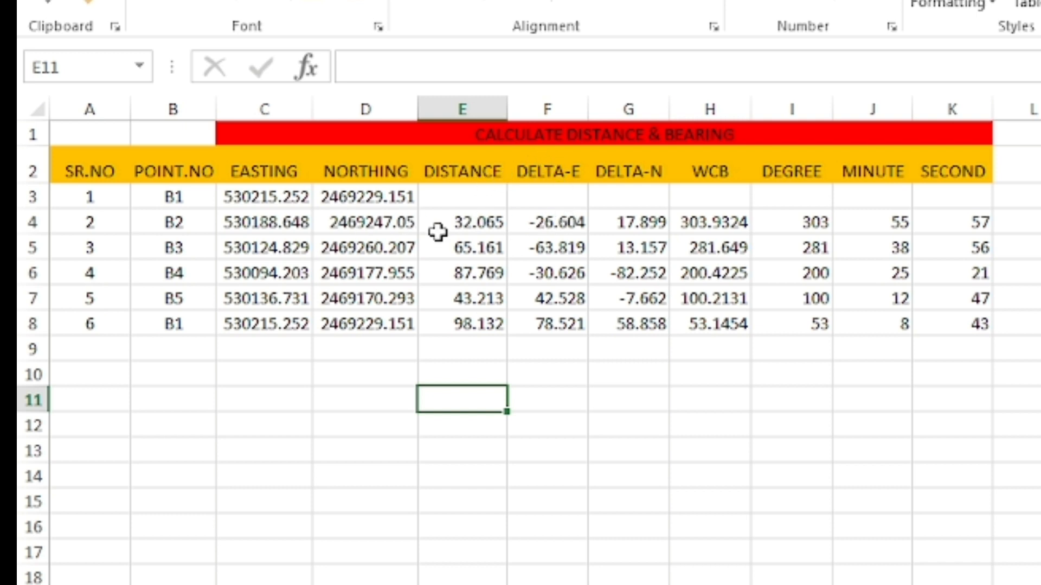
# Check the DELTA-E formula in cell F4 and write the note E2-E1 in cell C10.
pyautogui.click(567, 220)
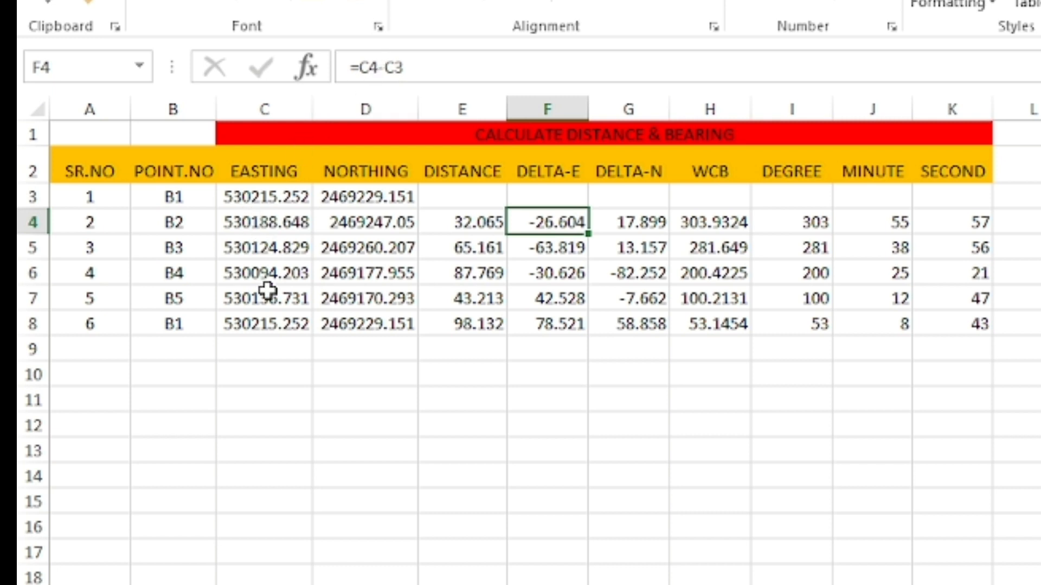
pyautogui.click(285, 373)
pyautogui.write('E2-E1')
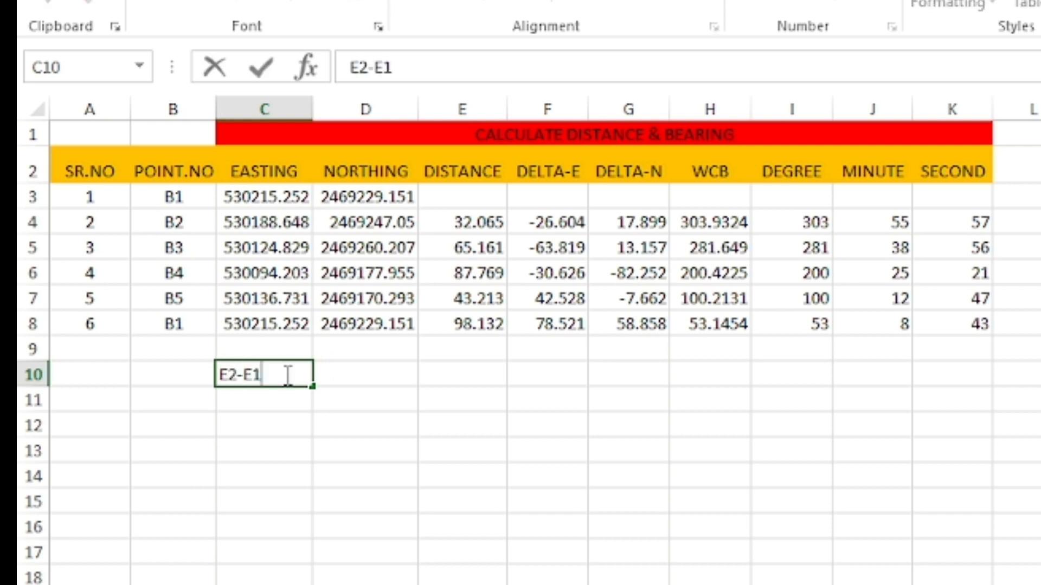
pyautogui.press('Return')
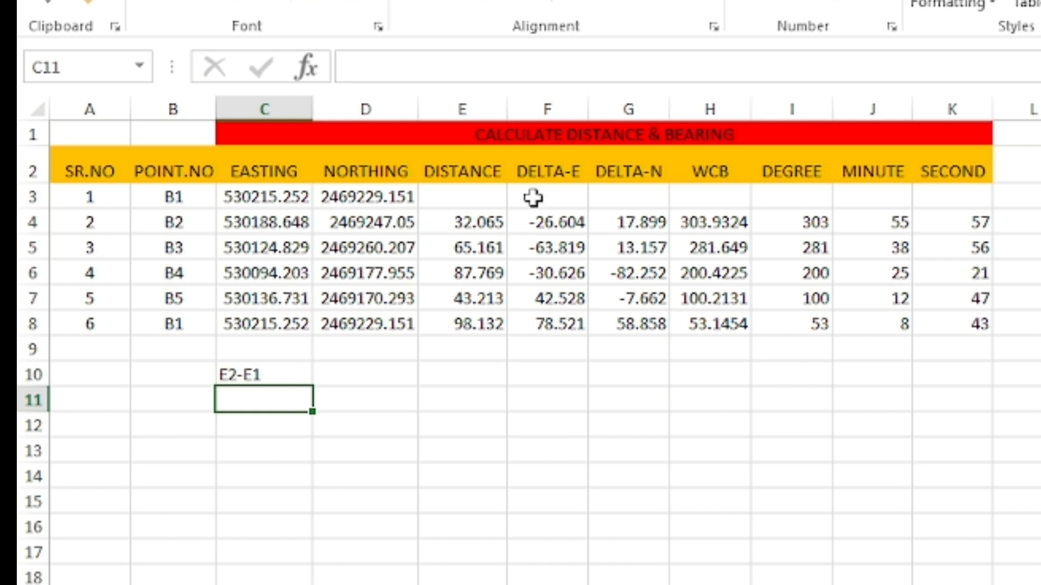
# Check the DELTA-N formula in cell G4 and write the note N2-N1 in cell D10.
pyautogui.click(623, 171)
pyautogui.click(624, 223)
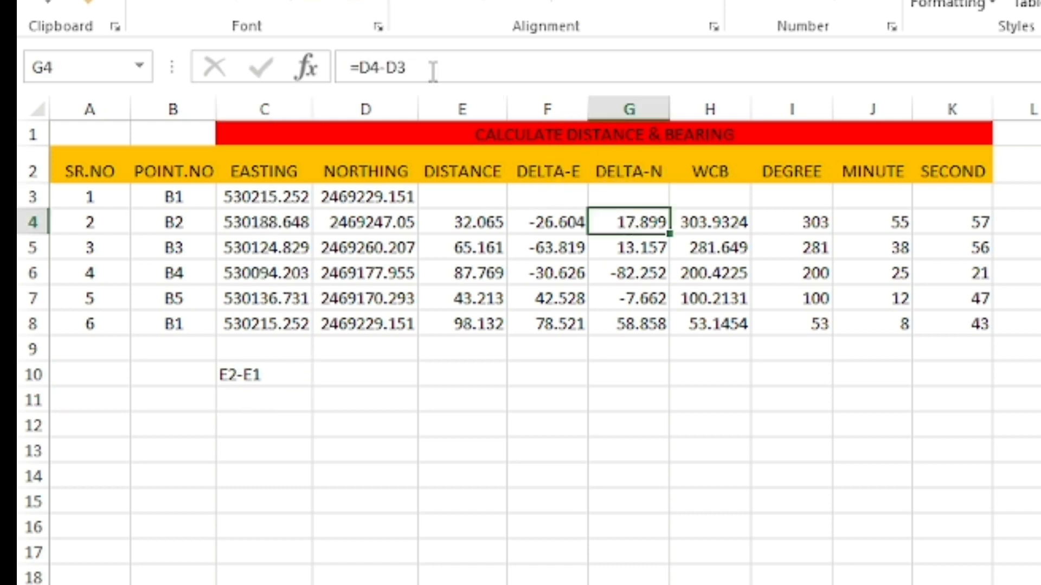
pyautogui.click(357, 230)
pyautogui.click(369, 374)
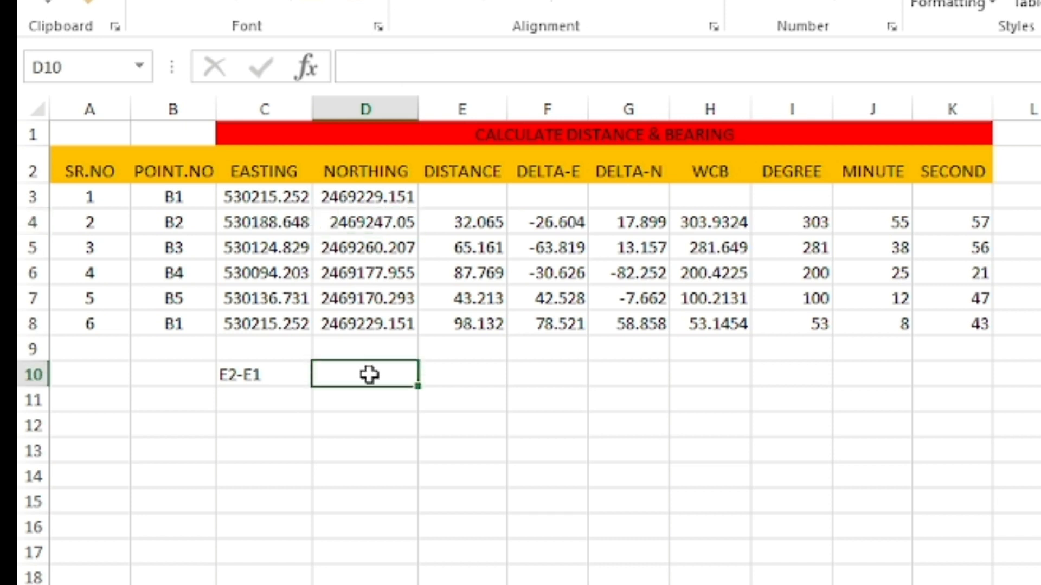
pyautogui.write('N2-N')
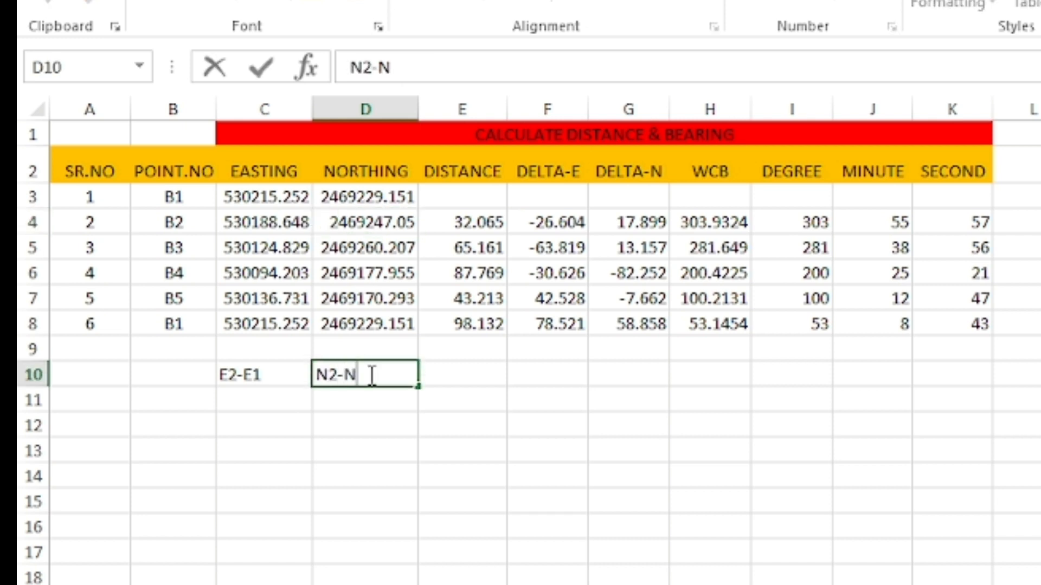
pyautogui.press('Return')
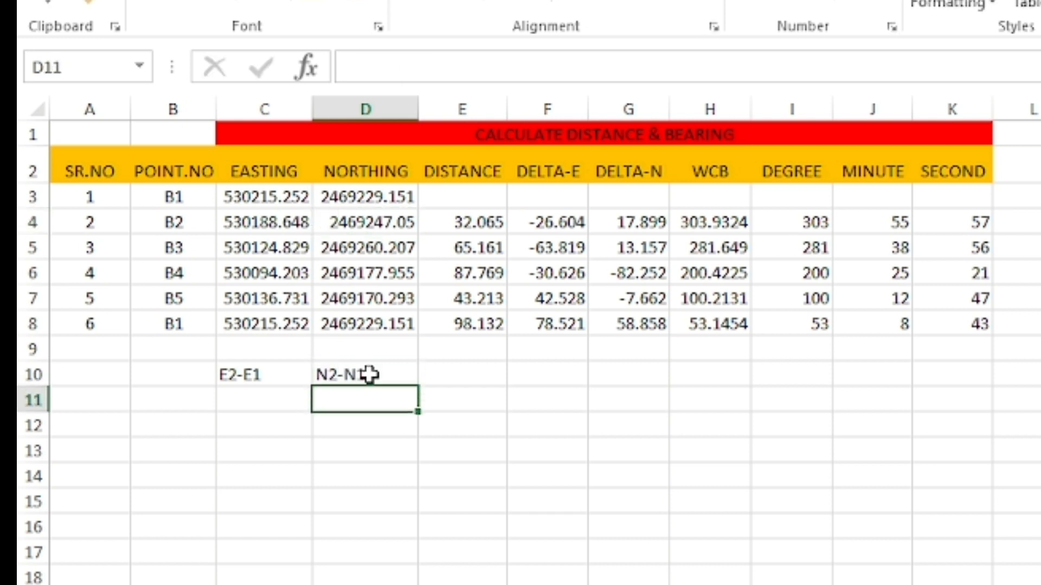
# Review the row 4 formulas, and clear the calculated distance and bearing values in E5:K8.
pyautogui.click(387, 219)
pyautogui.click(491, 221)
pyautogui.click(542, 221)
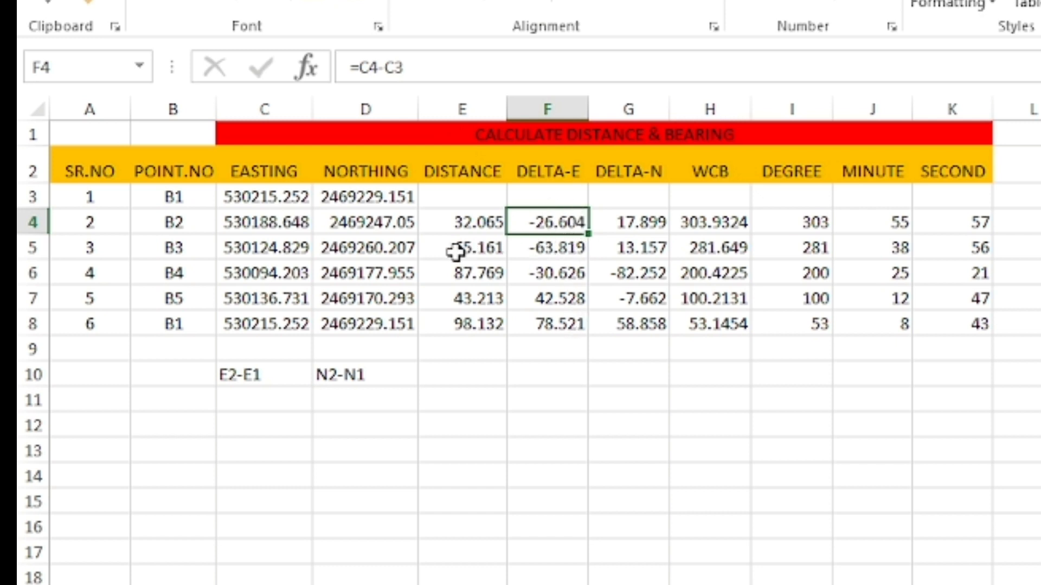
pyautogui.moveTo(442, 254); pyautogui.dragTo(946, 325)
pyautogui.press('Delete')
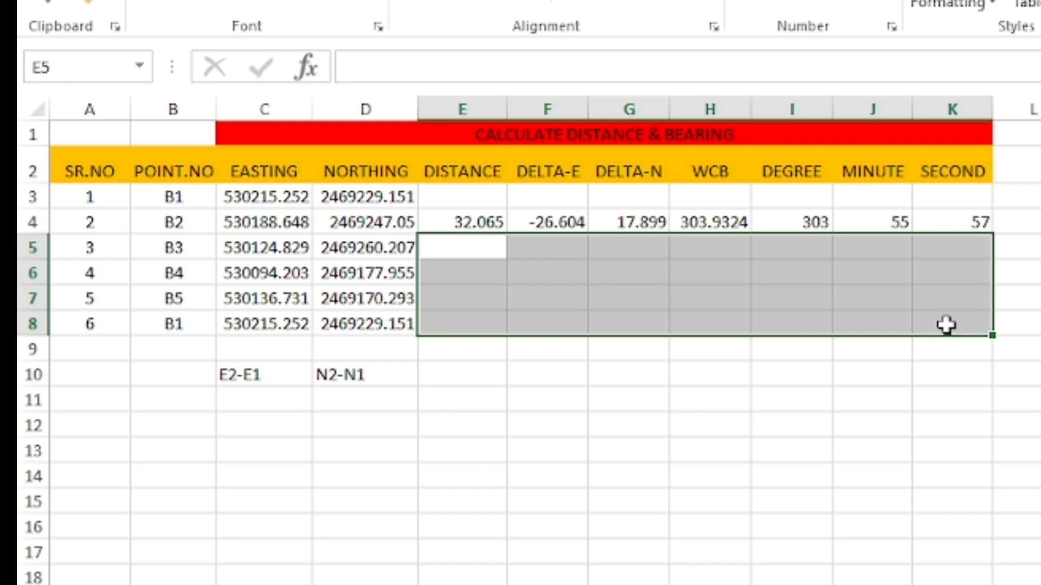
pyautogui.click(636, 394)
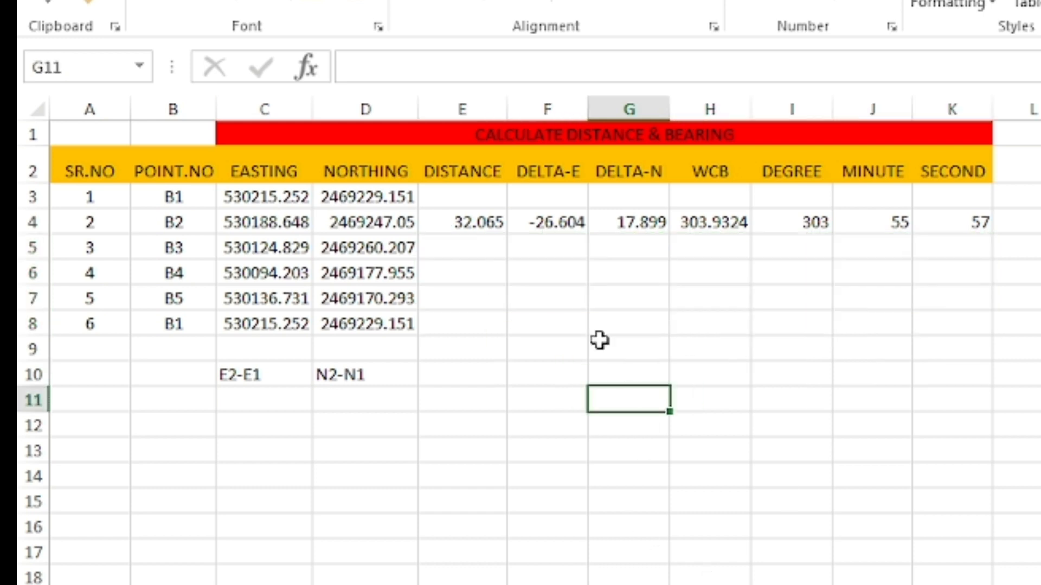
# Check the B1–B2 leg's distance label in the AutoCAD drawing, and fill the Excel distance formula from E4 down to E8.
pyautogui.click(483, 218)
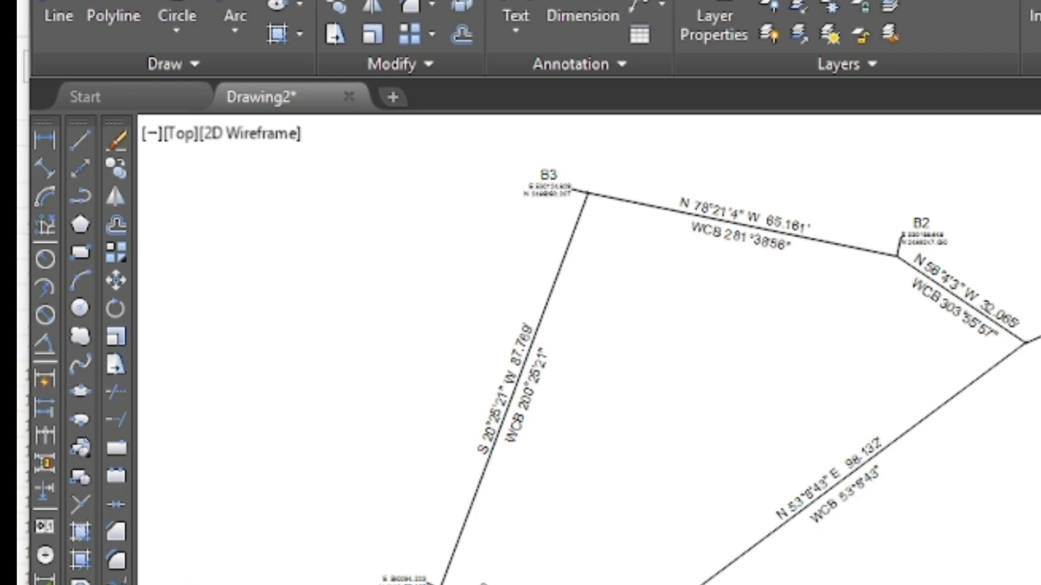
pyautogui.scroll(4, 889, 276)
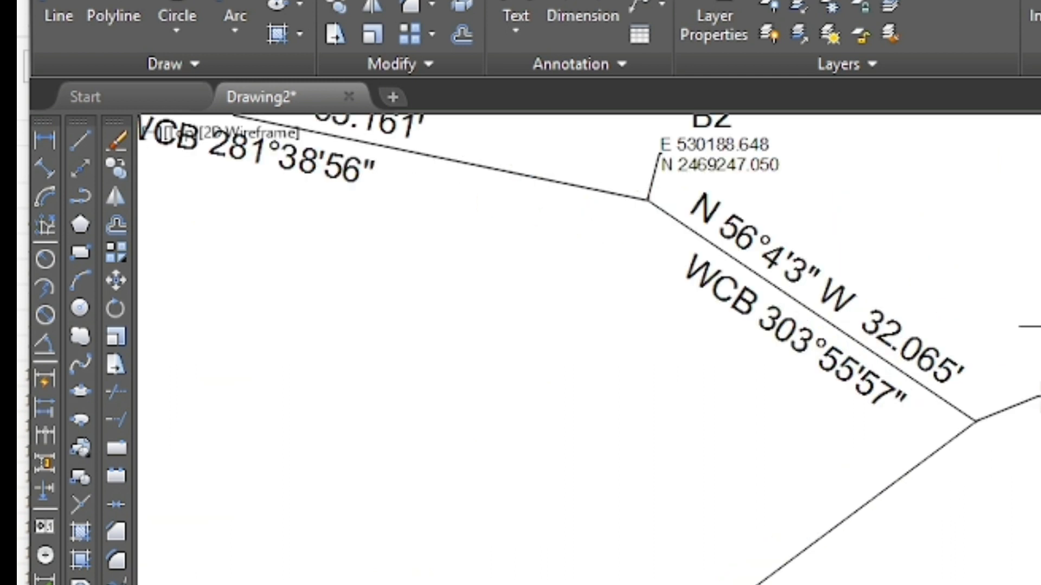
pyautogui.scroll(-2, 976, 415)
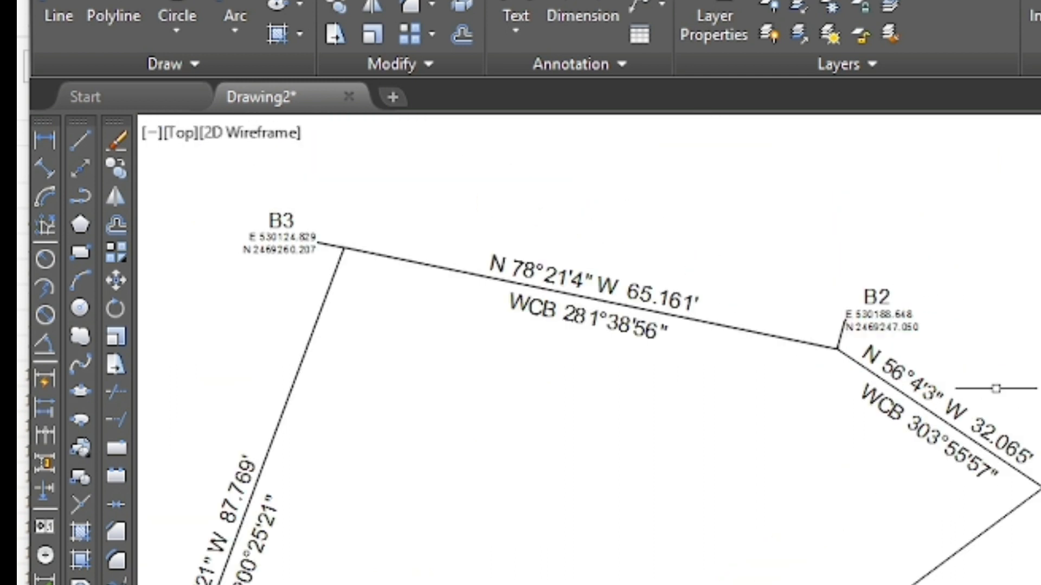
pyautogui.scroll(2, 1013, 411)
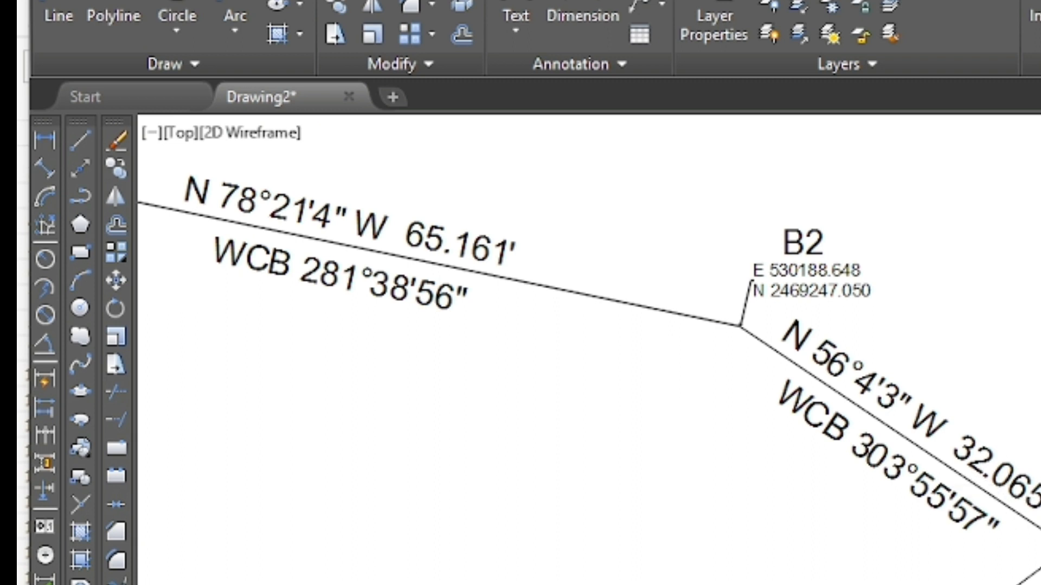
pyautogui.hotkey('alt', 'Tab')
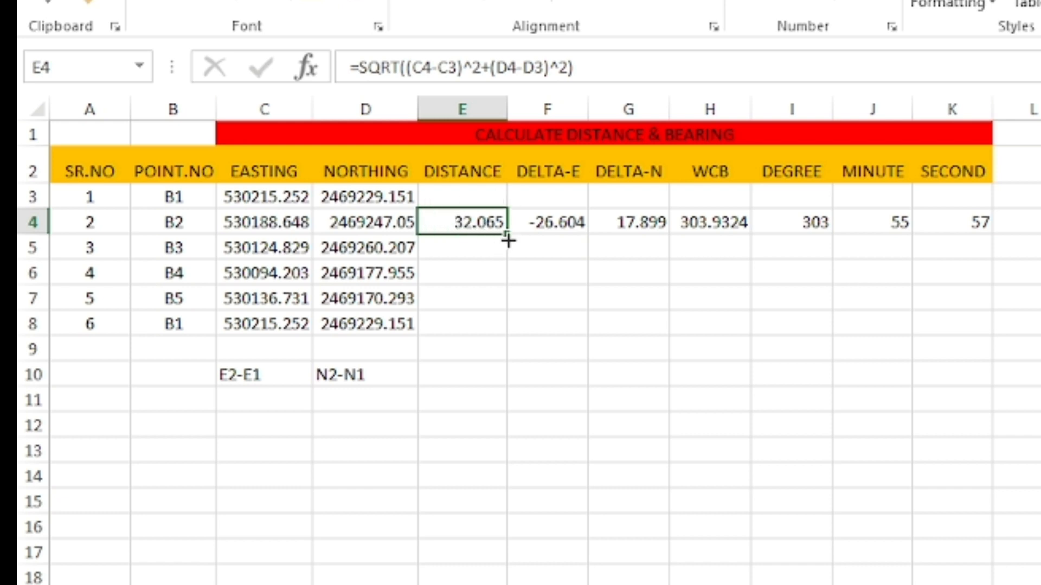
pyautogui.moveTo(506, 232); pyautogui.dragTo(509, 335)
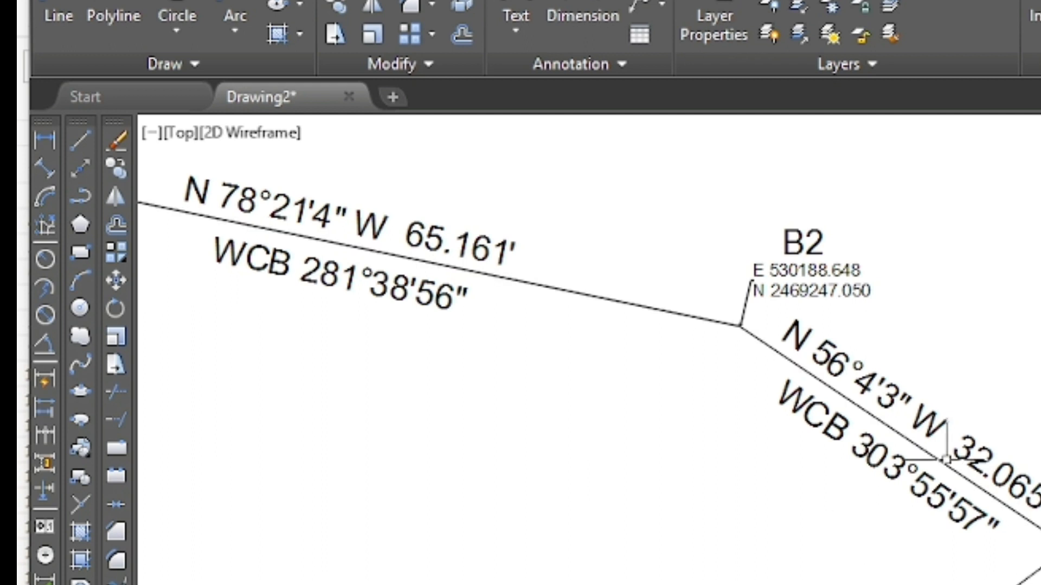
# Compare the Excel distances for legs B2–B3 and B3–B4 with their labels in the AutoCAD drawing.
pyautogui.scroll(-2, 831, 395)
pyautogui.scroll(2, 748, 336)
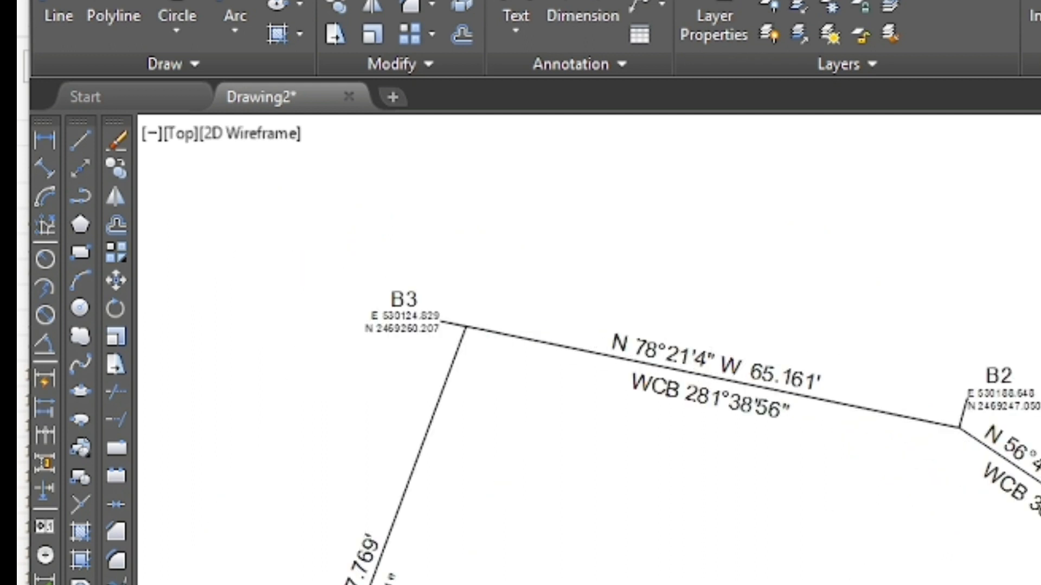
pyautogui.scroll(3, 726, 346)
pyautogui.scroll(-4, 959, 294)
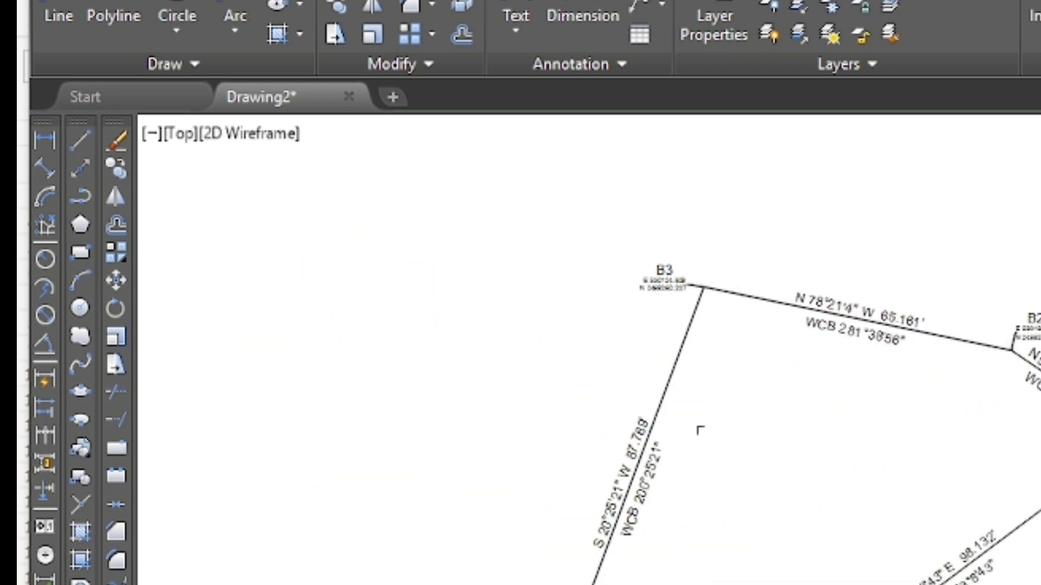
pyautogui.scroll(3, 699, 430)
pyautogui.scroll(-4, 477, 342)
pyautogui.scroll(4, 486, 376)
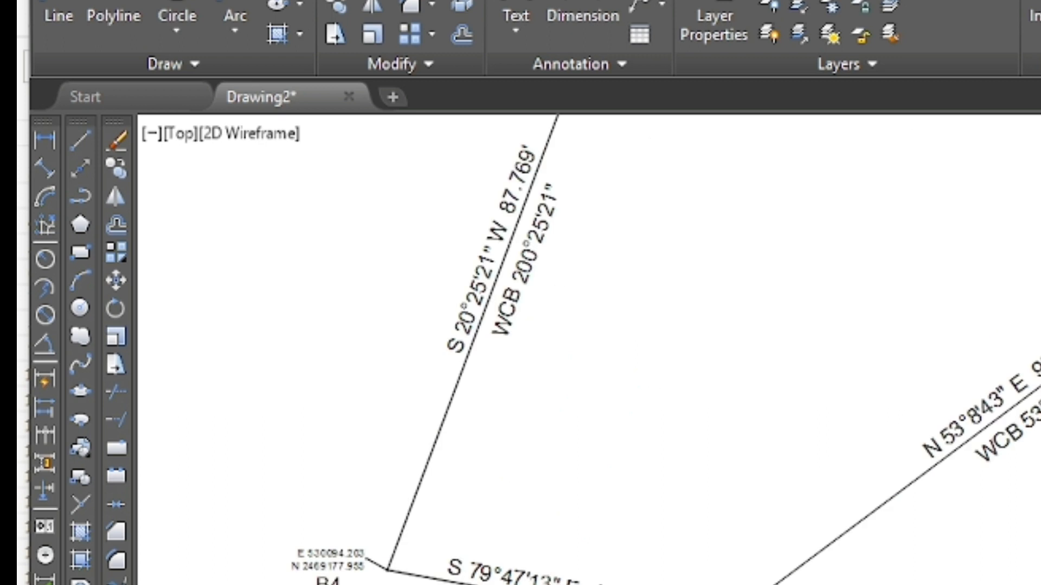
pyautogui.scroll(2, 549, 569)
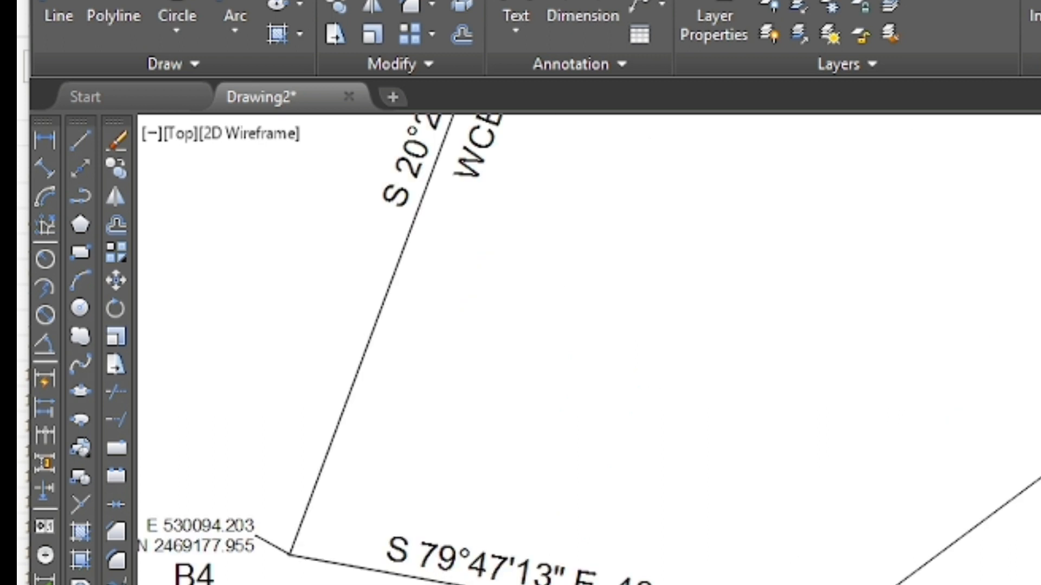
pyautogui.hotkey('alt', 'Tab')
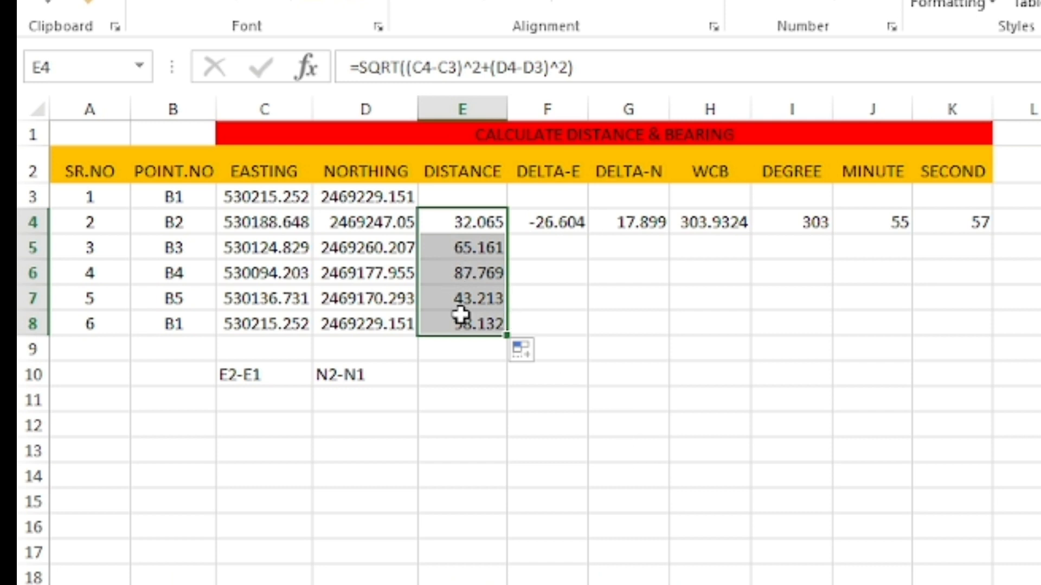
pyautogui.click(467, 401)
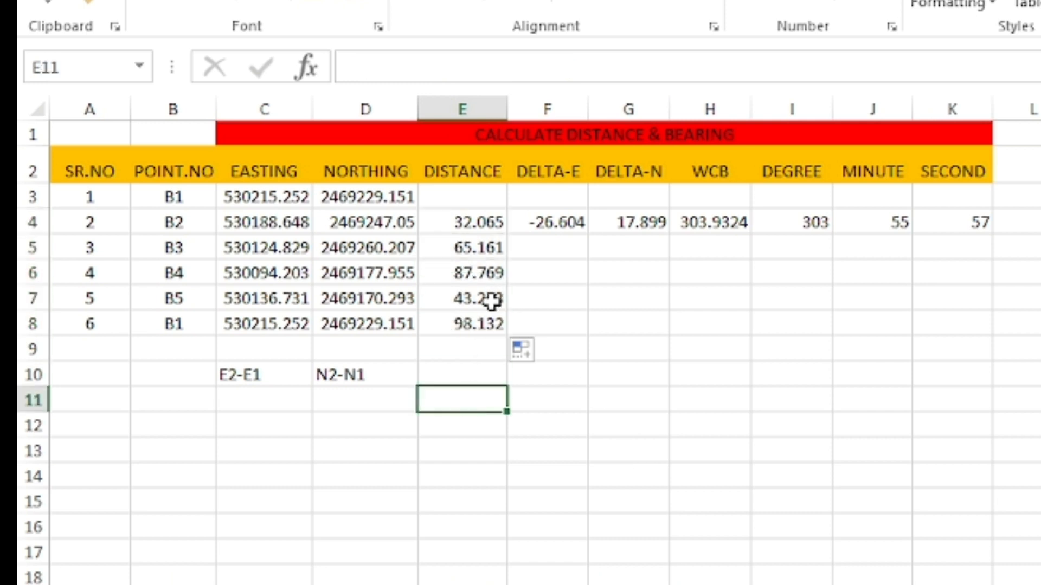
# Fill the DELTA-E formula from F4 down to F8 and the DELTA-N formula from G4 down to G8.
pyautogui.click(560, 218)
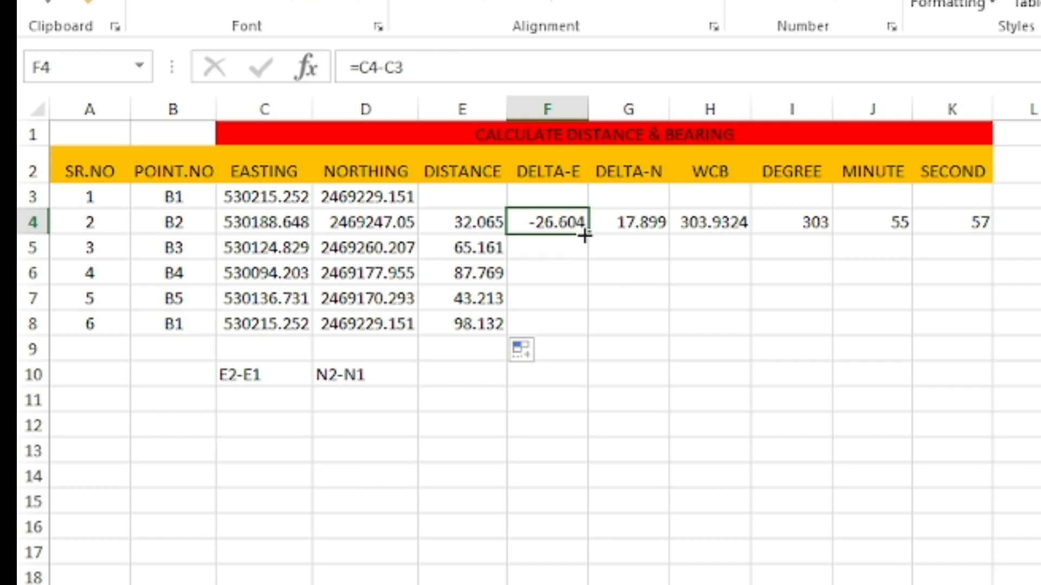
pyautogui.moveTo(588, 236); pyautogui.dragTo(591, 337)
pyautogui.click(568, 351)
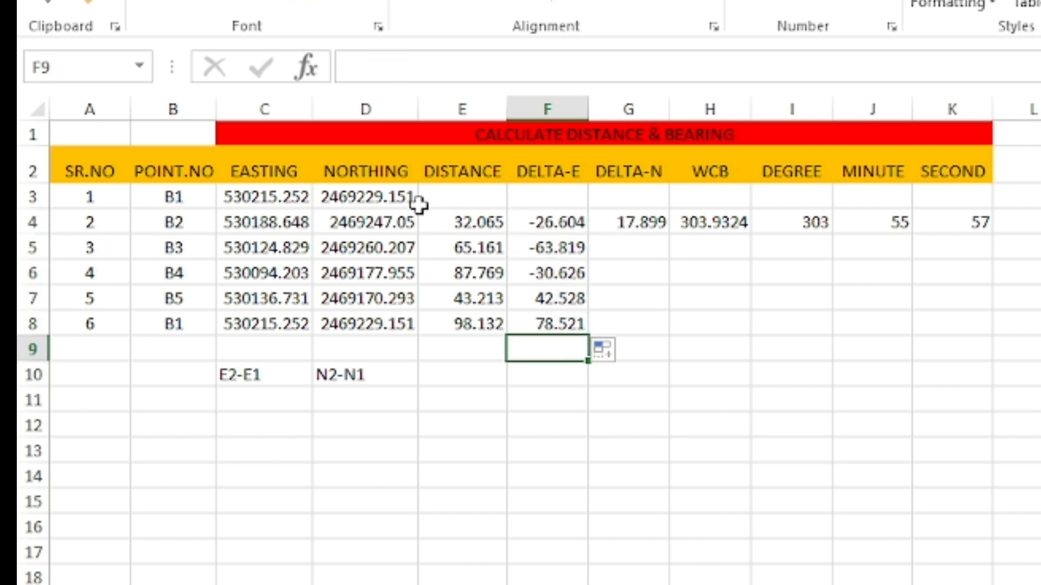
pyautogui.click(624, 223)
pyautogui.moveTo(669, 232); pyautogui.dragTo(670, 333)
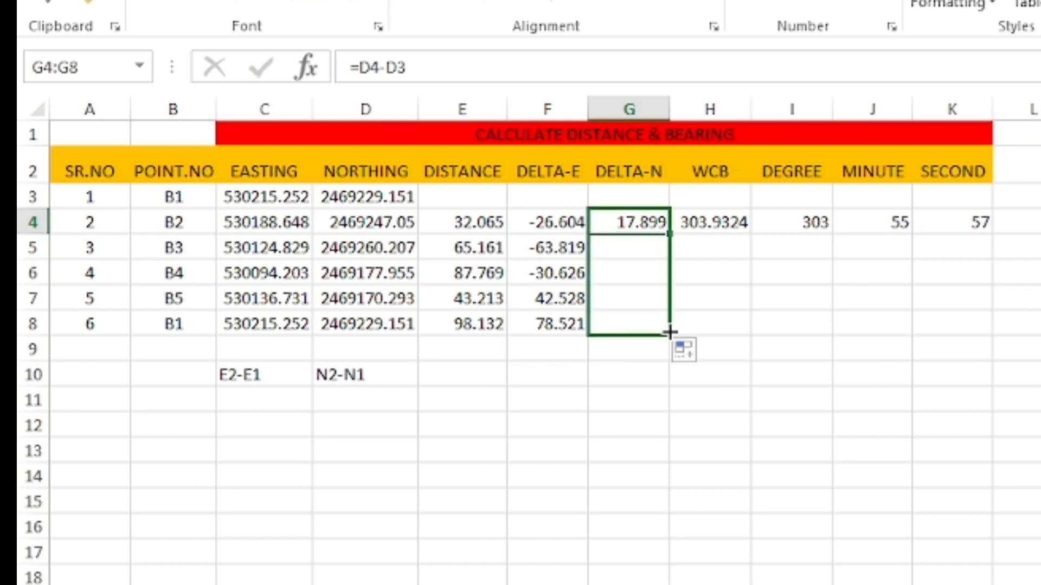
pyautogui.click(633, 407)
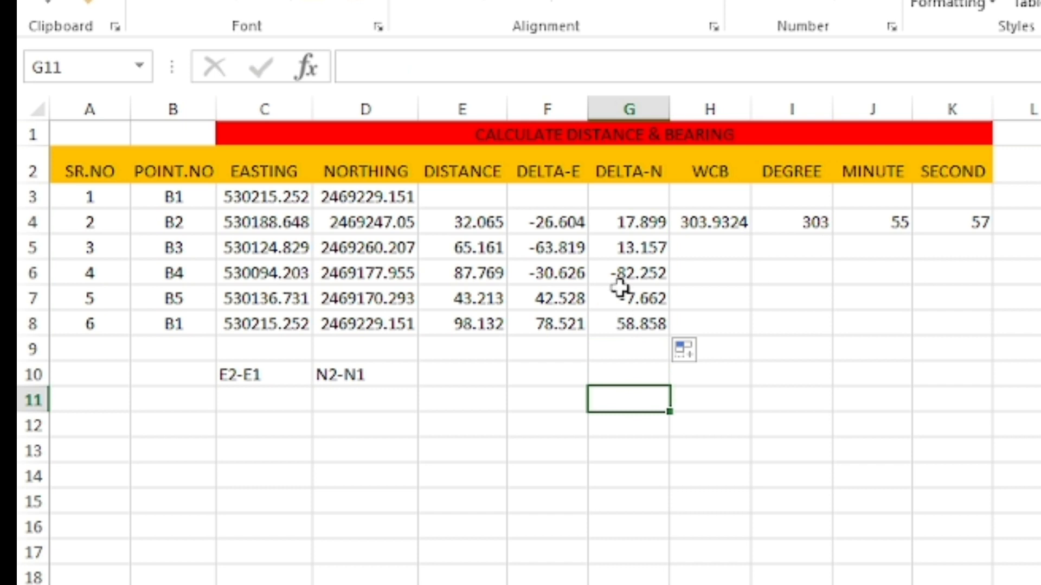
# Fill the WCB formula from H4 down to H8, and enter the note DECIMAL in cell H9.
pyautogui.click(736, 223)
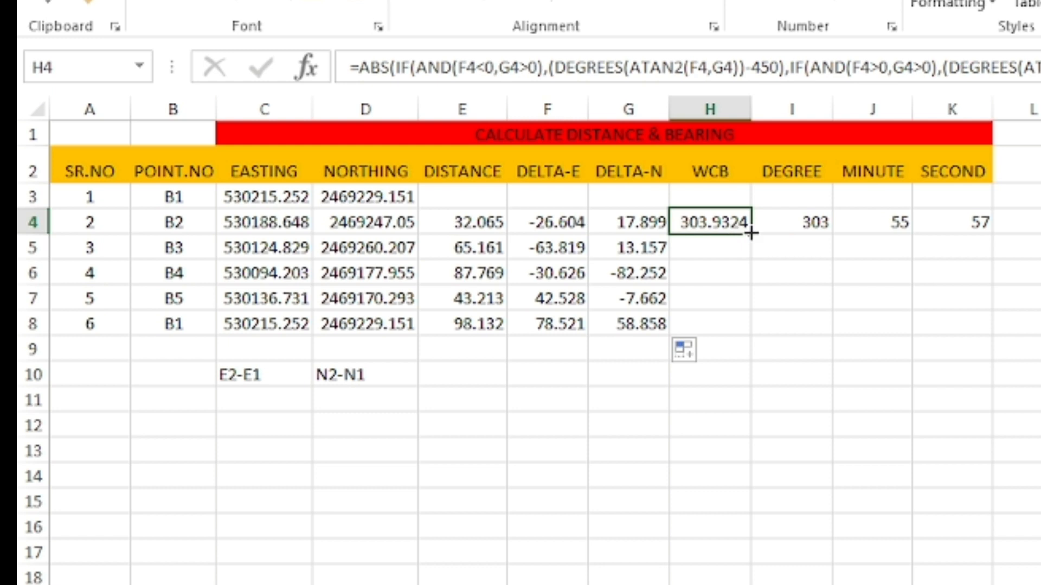
pyautogui.moveTo(750, 233); pyautogui.dragTo(746, 336)
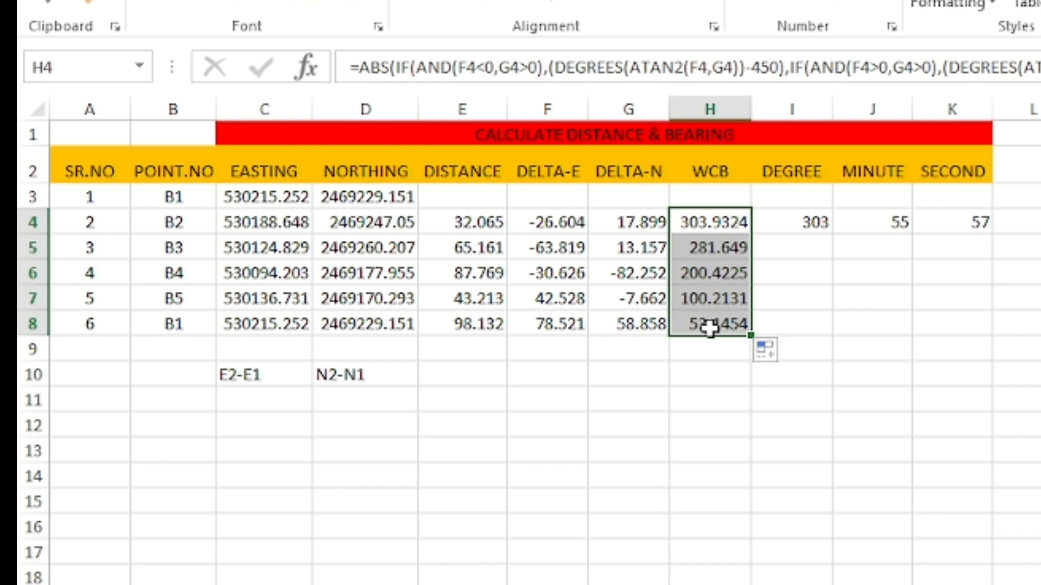
pyautogui.click(710, 349)
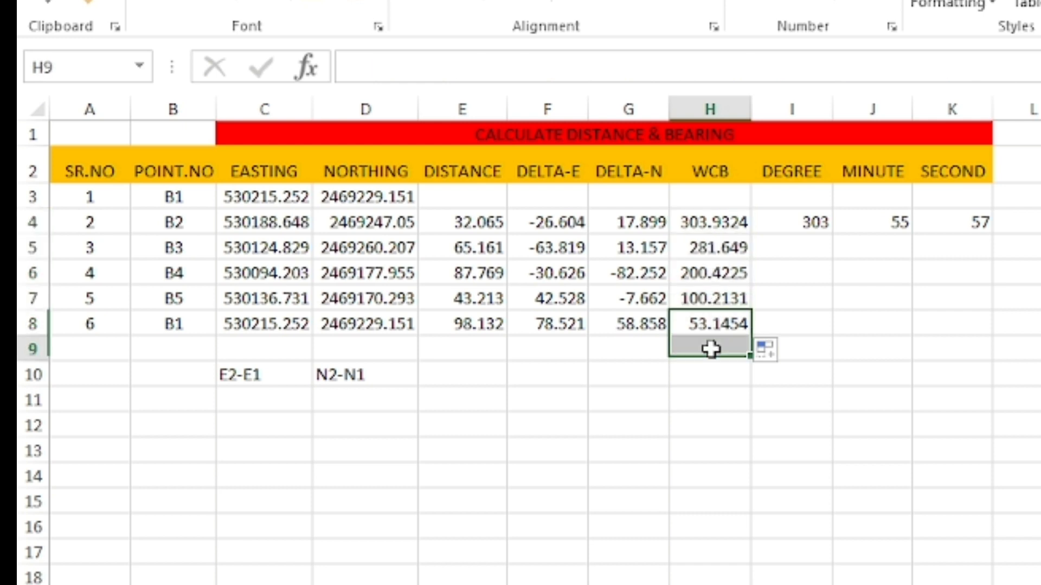
pyautogui.write('DECIMAL')
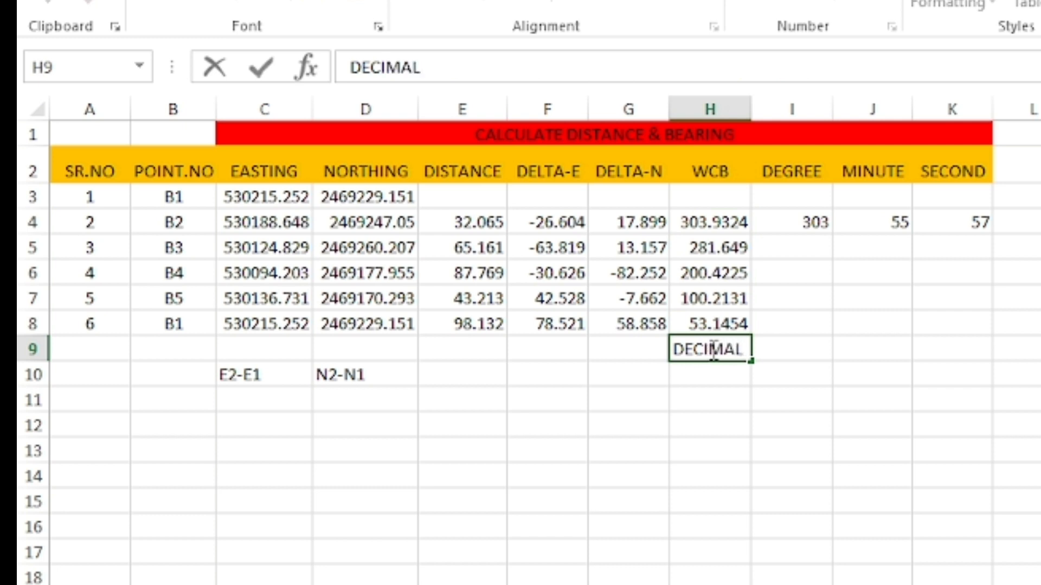
pyautogui.press('Return')
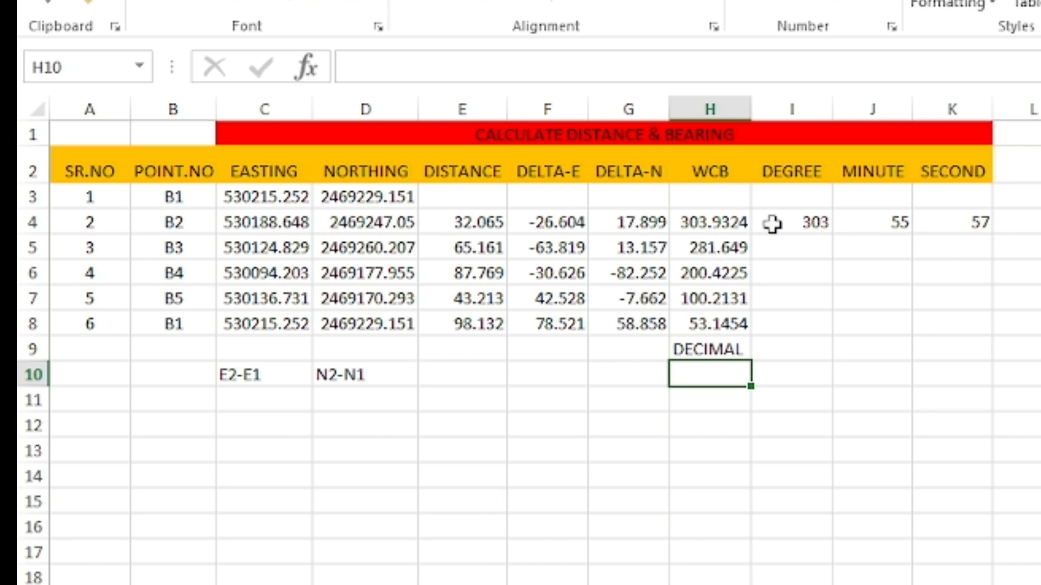
# Fill the DEGREE, MINUTE and SECOND formulas from I4, J4 and K4 down to row 8.
pyautogui.click(813, 224)
pyautogui.moveTo(832, 235); pyautogui.dragTo(832, 334)
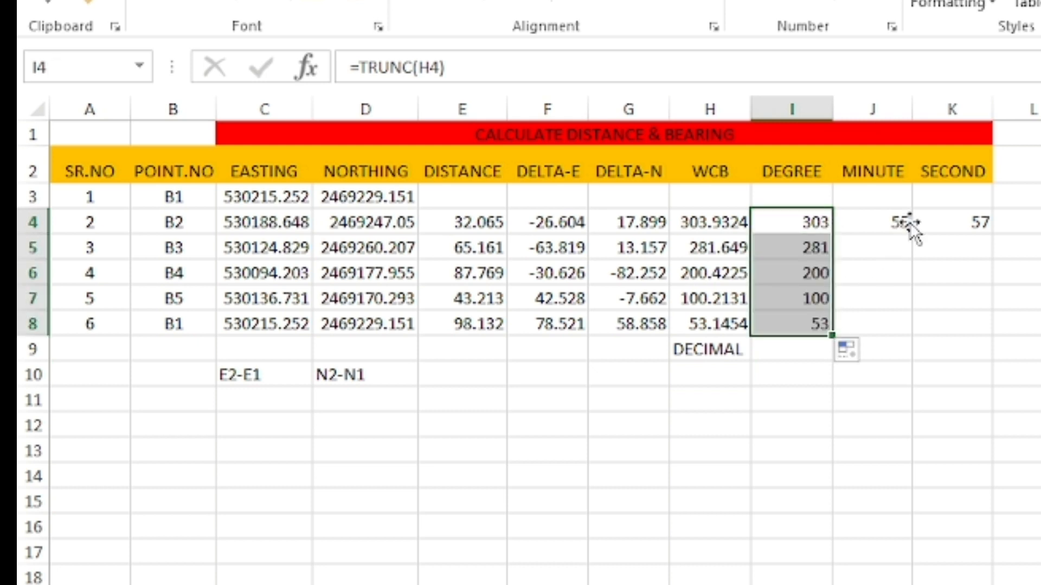
pyautogui.click(905, 226)
pyautogui.moveTo(912, 232); pyautogui.dragTo(904, 330)
pyautogui.click(961, 220)
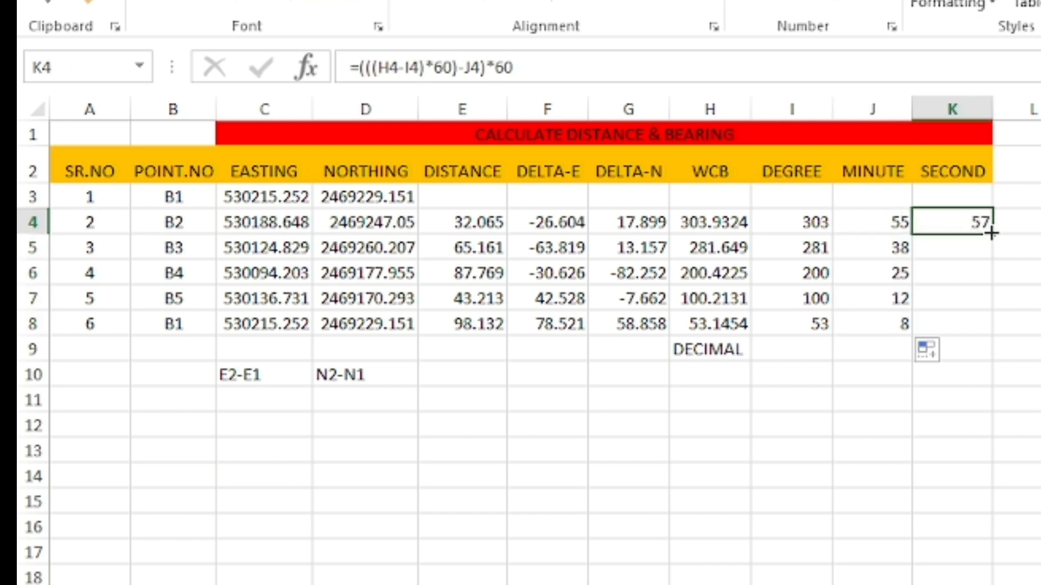
pyautogui.moveTo(991, 235); pyautogui.dragTo(995, 332)
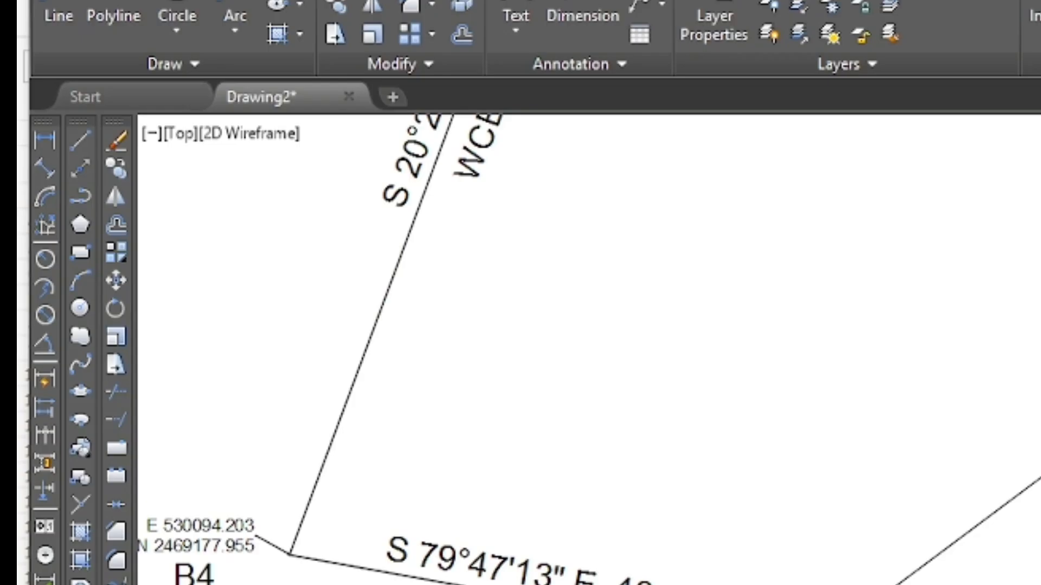
# Compare the WCB labels of legs B1–B2 and B2–B3 in the AutoCAD drawing with the Excel degrees, minutes and seconds.
pyautogui.scroll(-5, 843, 529)
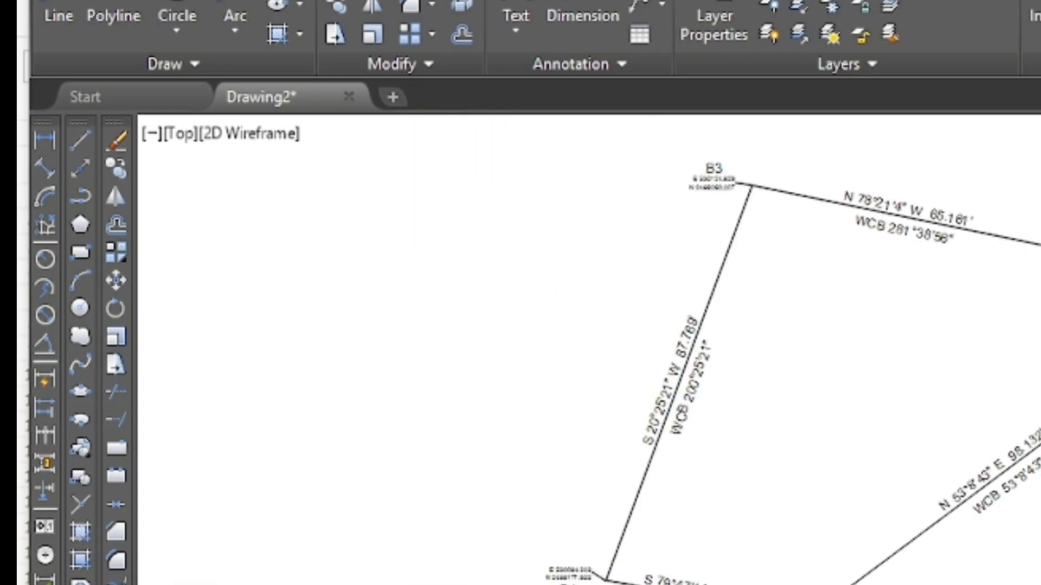
pyautogui.scroll(4, 1038, 292)
pyautogui.scroll(2, 1038, 293)
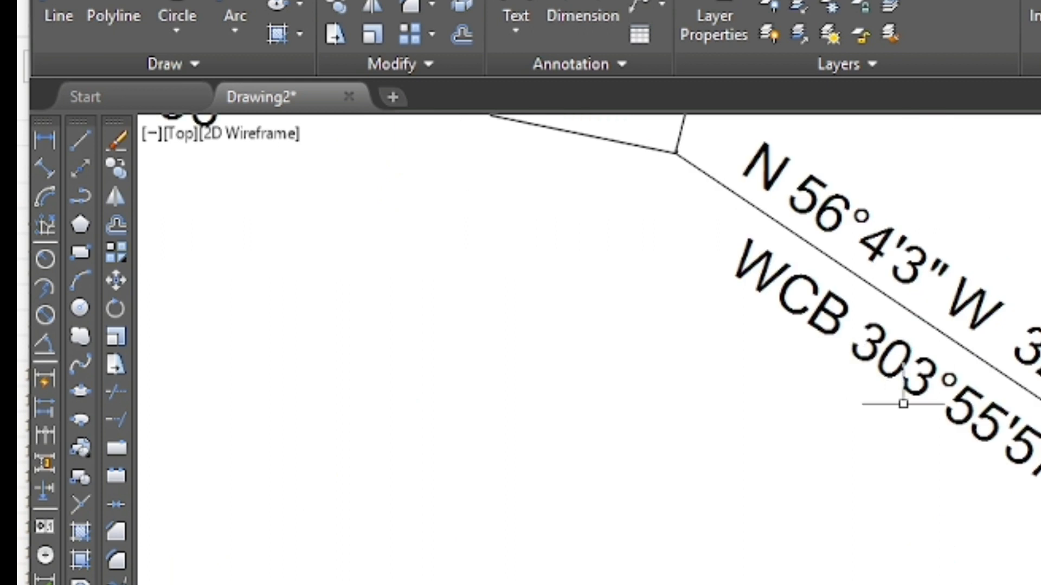
pyautogui.scroll(-5, 1018, 452)
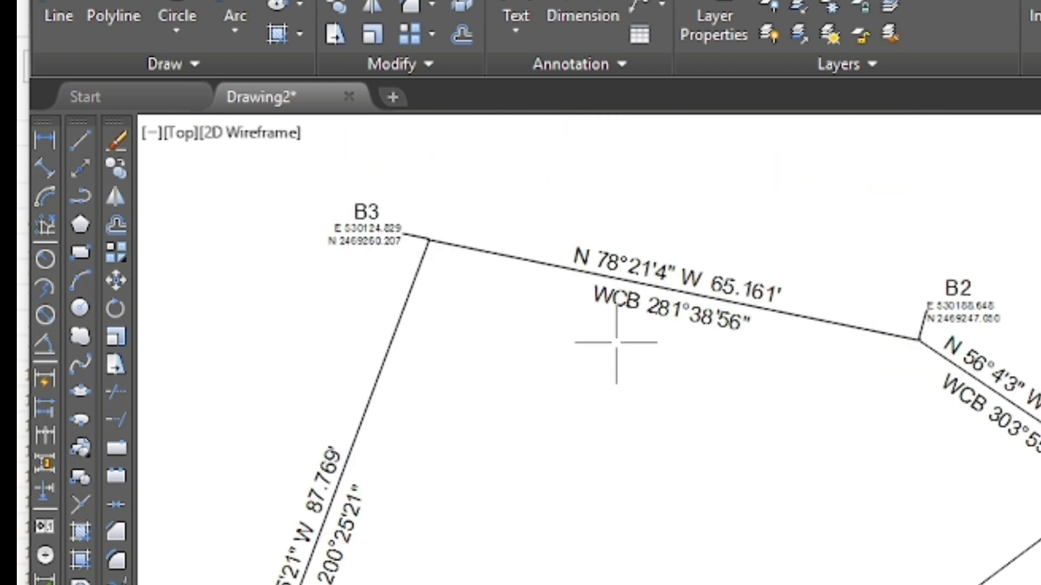
pyautogui.scroll(3, 616, 343)
pyautogui.scroll(2, 706, 314)
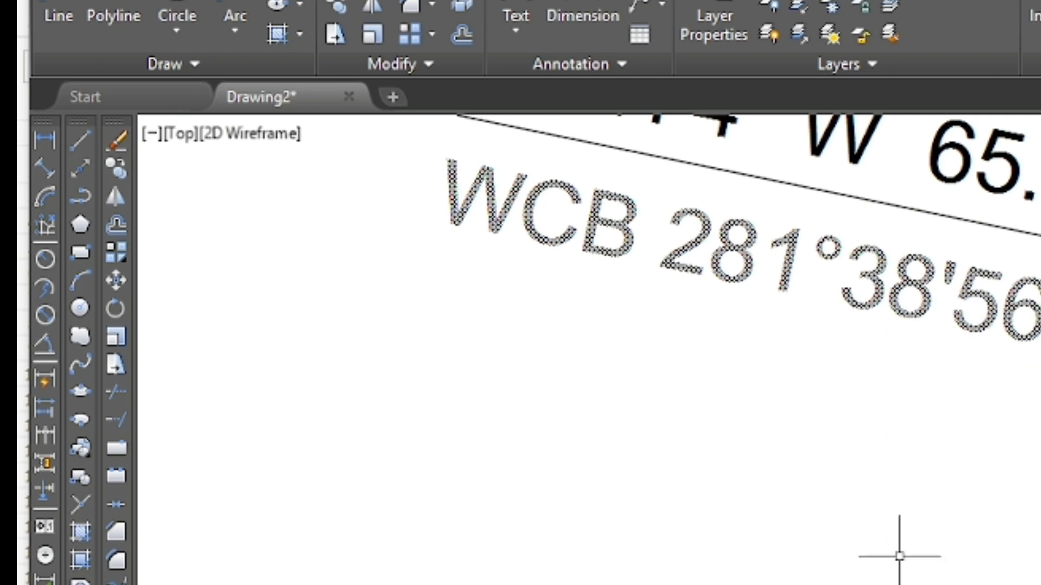
pyautogui.hotkey('alt', 'Tab')
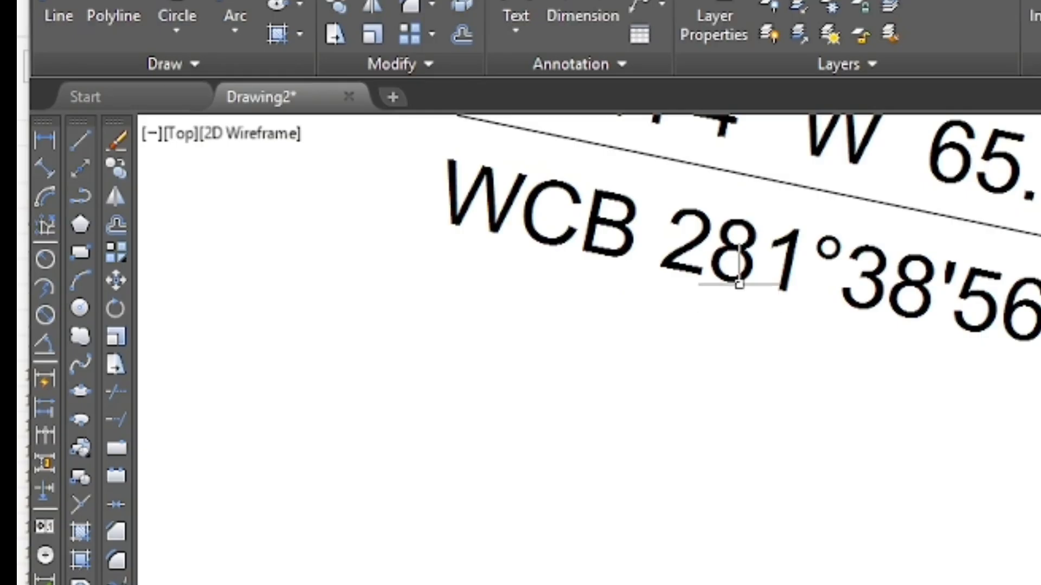
# Check the WCB label of leg B3–B4 in the AutoCAD drawing against the bearing in Excel row 6.
pyautogui.scroll(-5, 736, 274)
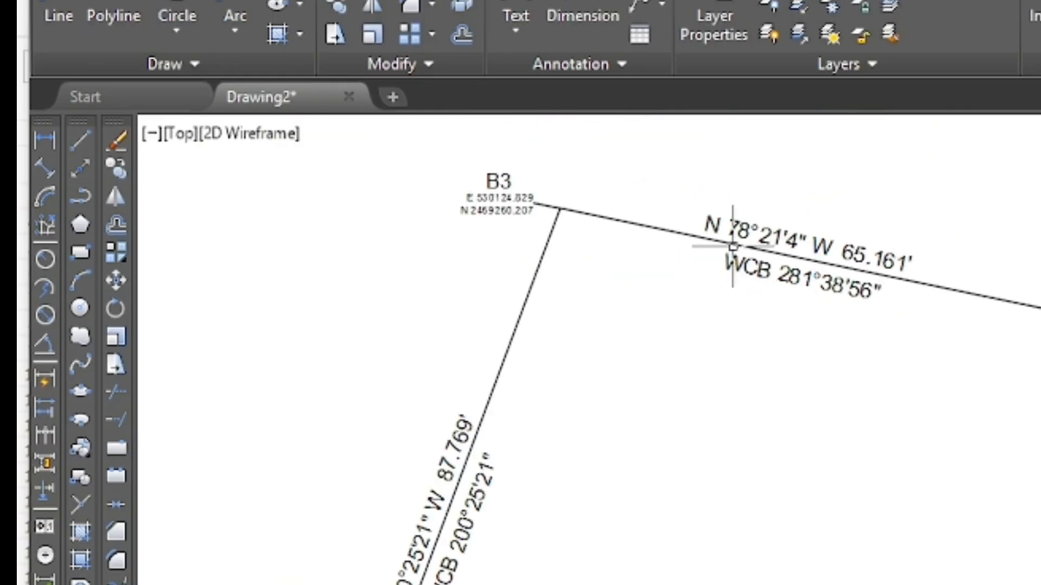
pyautogui.scroll(-2, 732, 247)
pyautogui.scroll(3, 515, 450)
pyautogui.scroll(3, 592, 430)
pyautogui.scroll(-3, 526, 525)
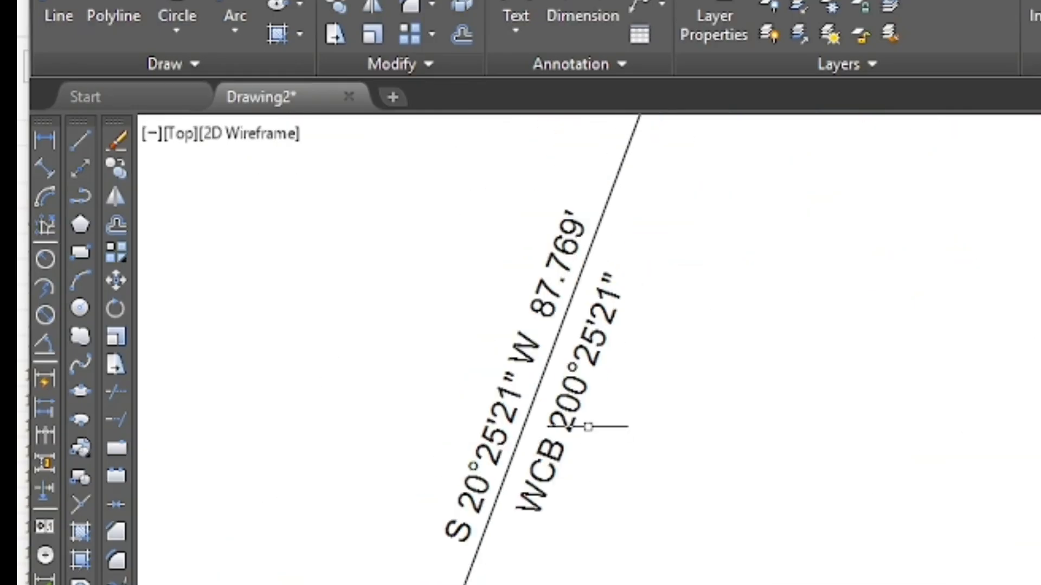
pyautogui.scroll(2, 588, 427)
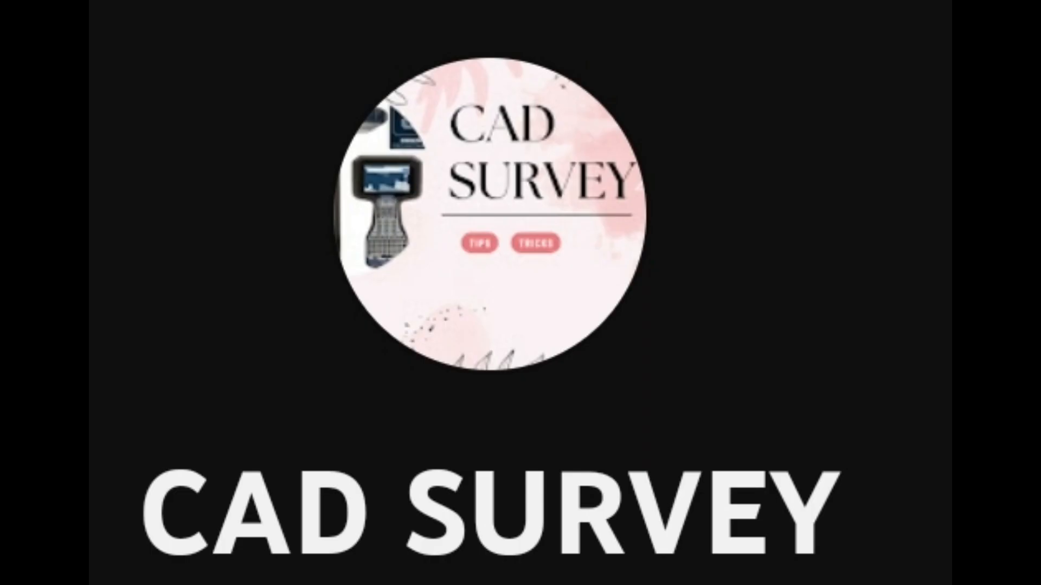